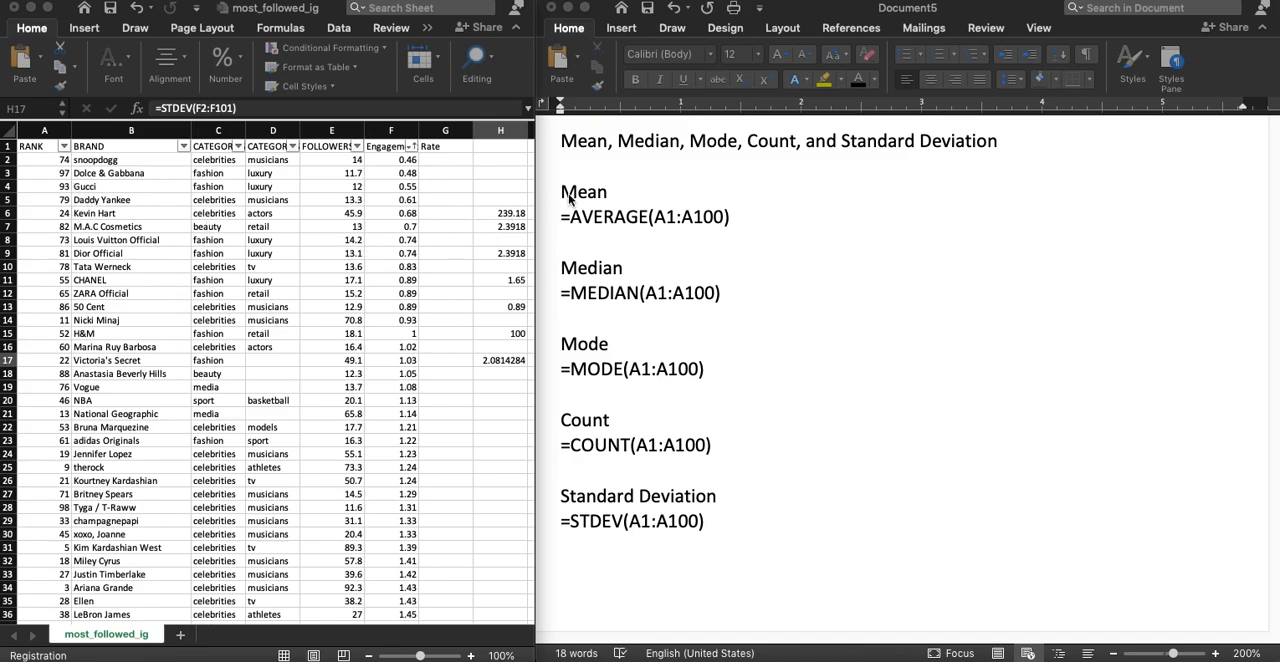
pyautogui.click(511, 216)
pyautogui.click(492, 347)
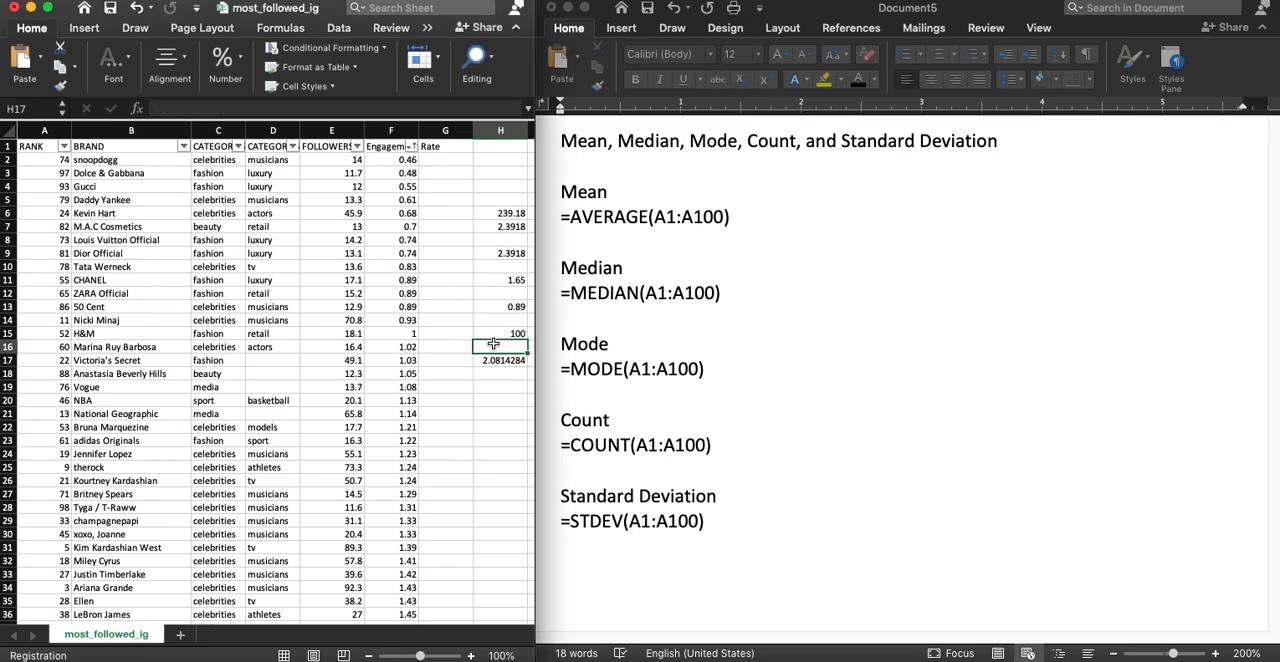
pyautogui.moveTo(500, 208); pyautogui.dragTo(505, 280)
pyautogui.click(500, 320)
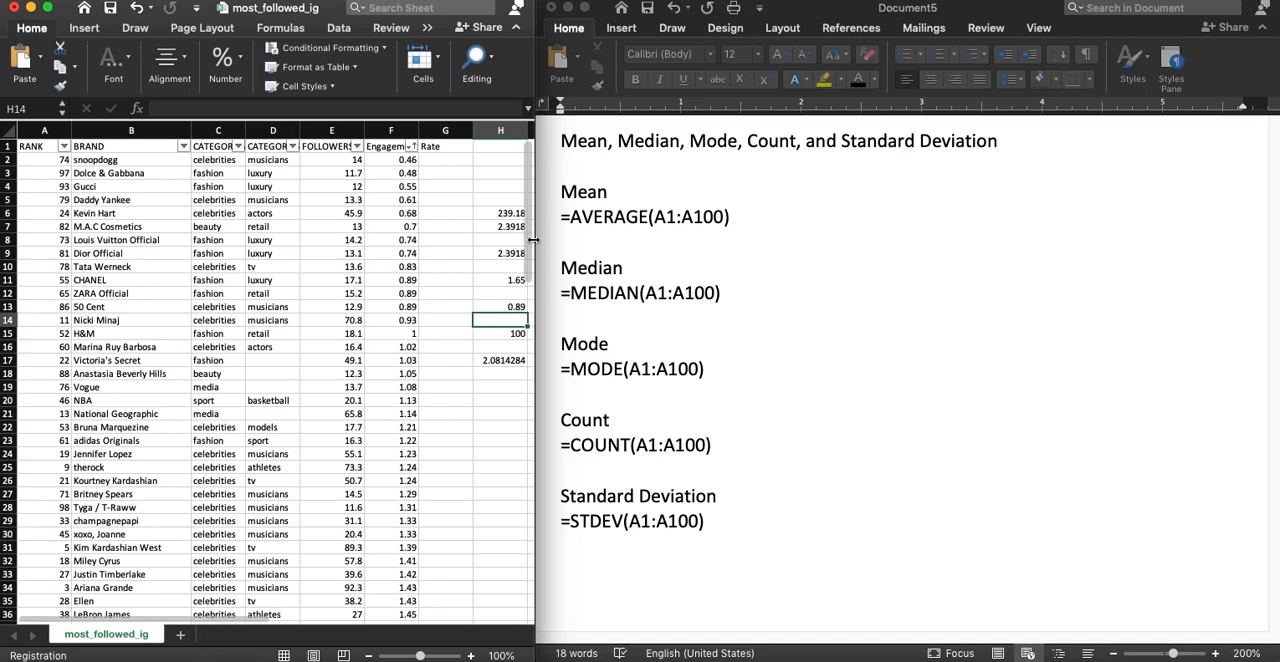
pyautogui.moveTo(543, 241); pyautogui.dragTo(857, 246)
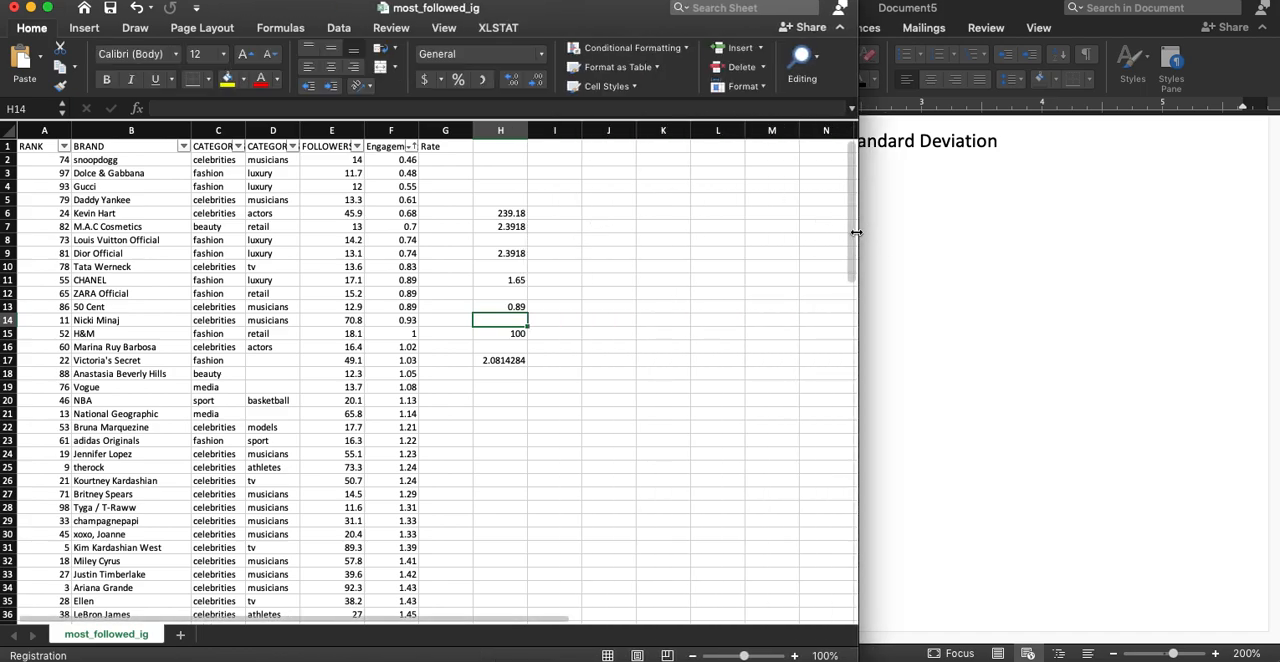
pyautogui.moveTo(849, 235); pyautogui.dragTo(538, 254)
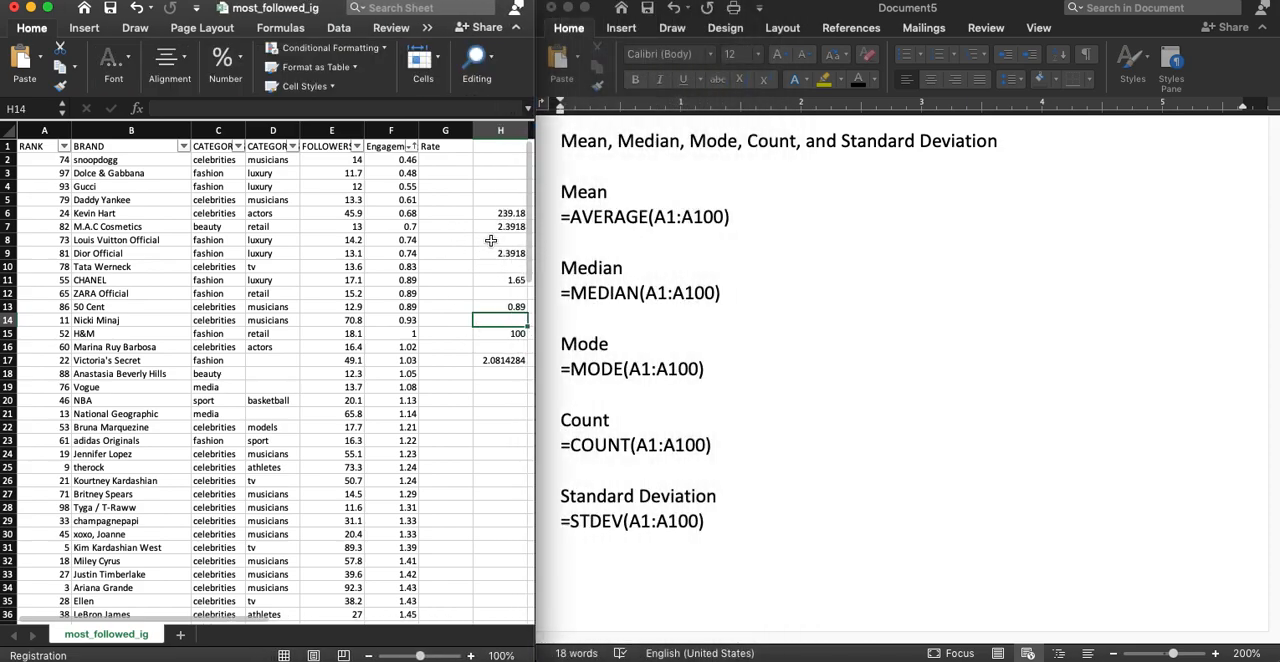
# Insert a PivotTable on a new worksheet from the data range most_followed_ig!$A$1:$F$101
pyautogui.click(191, 280)
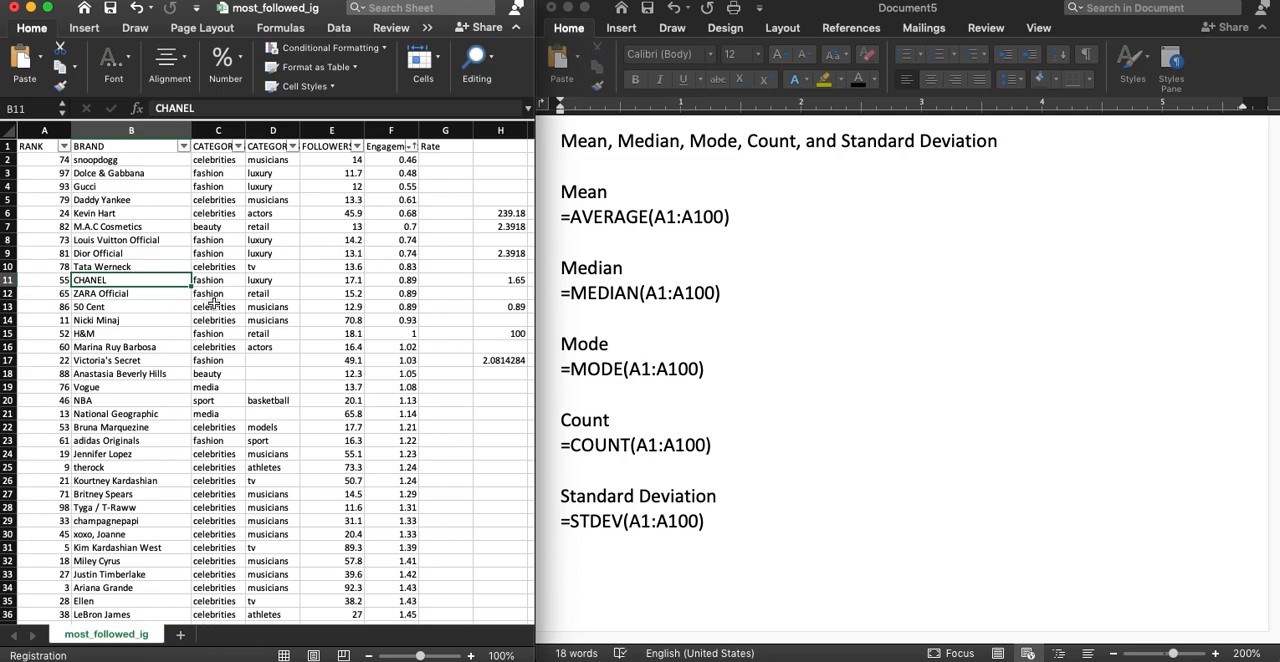
pyautogui.click(85, 29)
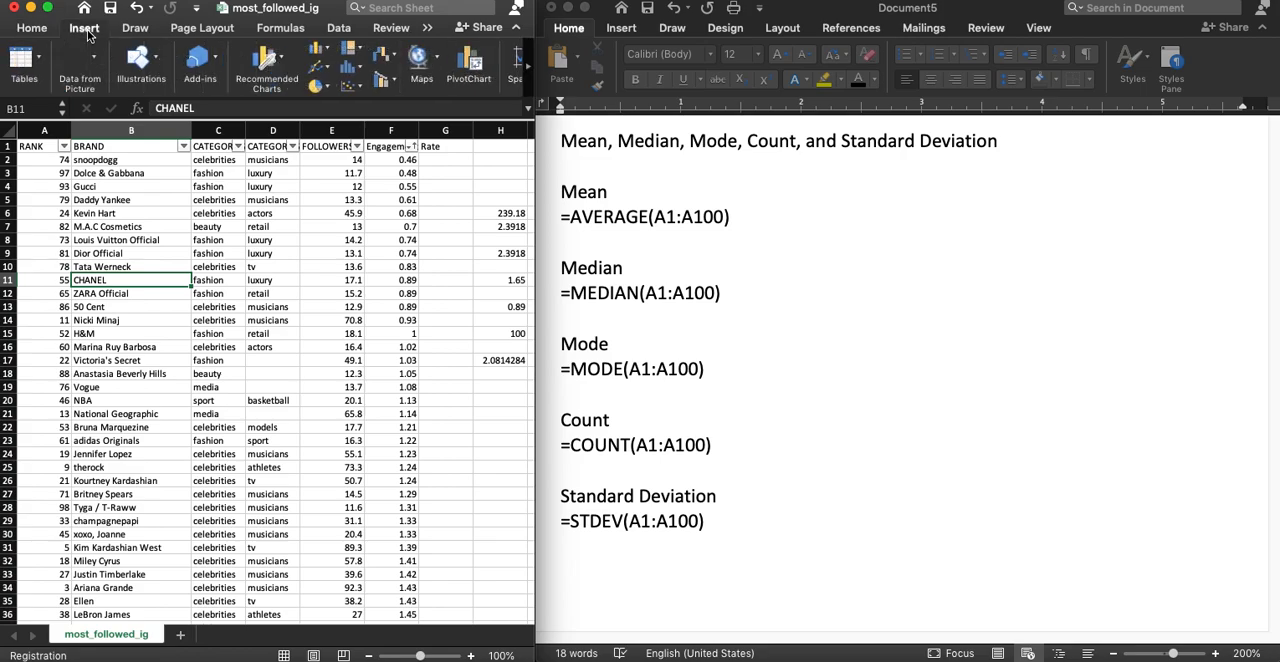
pyautogui.click(25, 62)
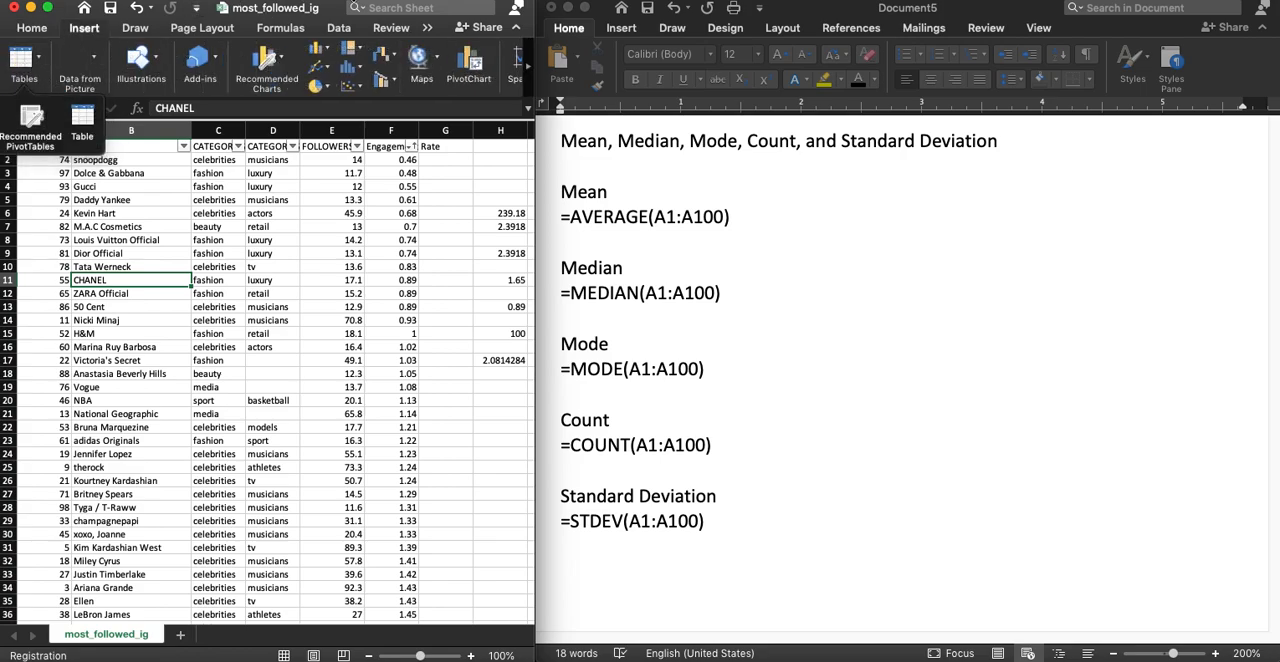
pyautogui.click(2, 122)
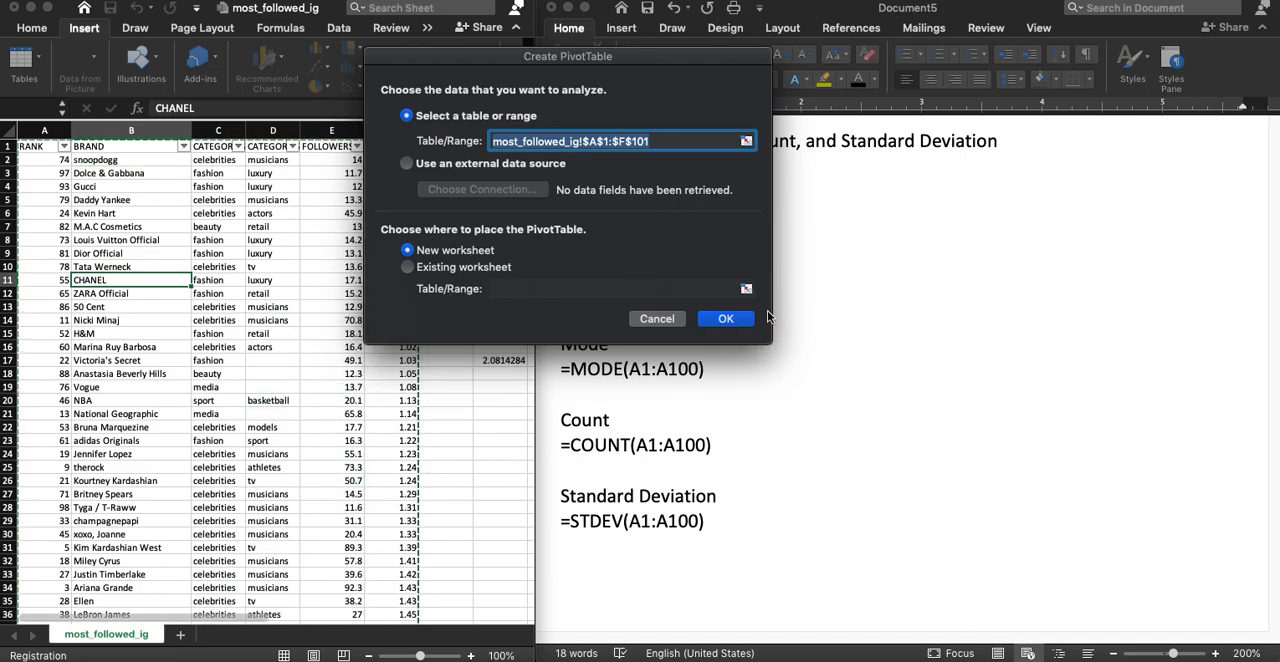
pyautogui.click(728, 316)
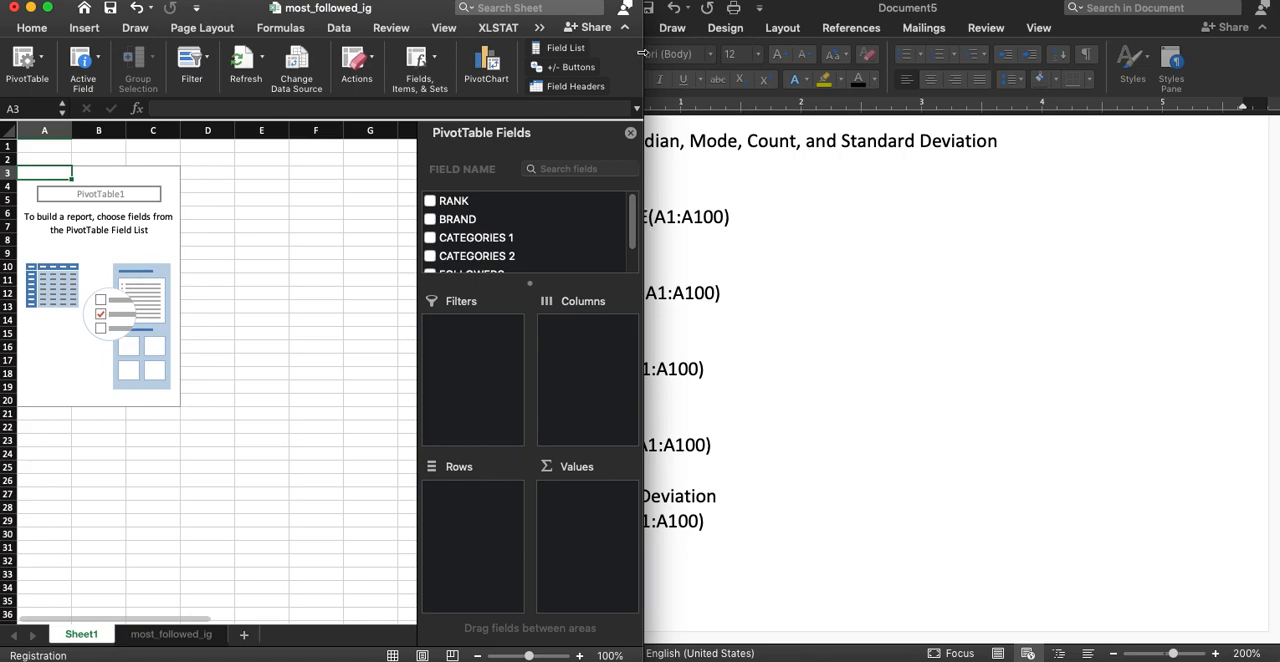
# Widen the workbook window and add Engagement Rate to the PivotTable's values as a sum
pyautogui.moveTo(643, 62); pyautogui.dragTo(815, 60)
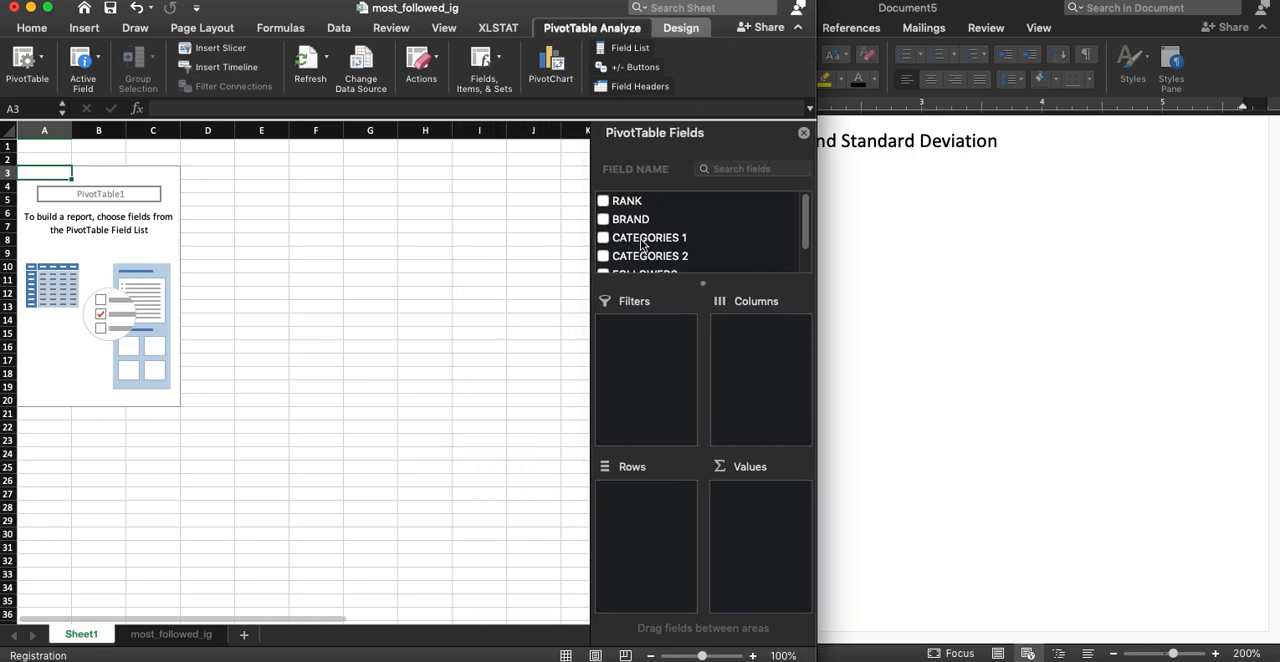
pyautogui.scroll(-2, 670, 233)
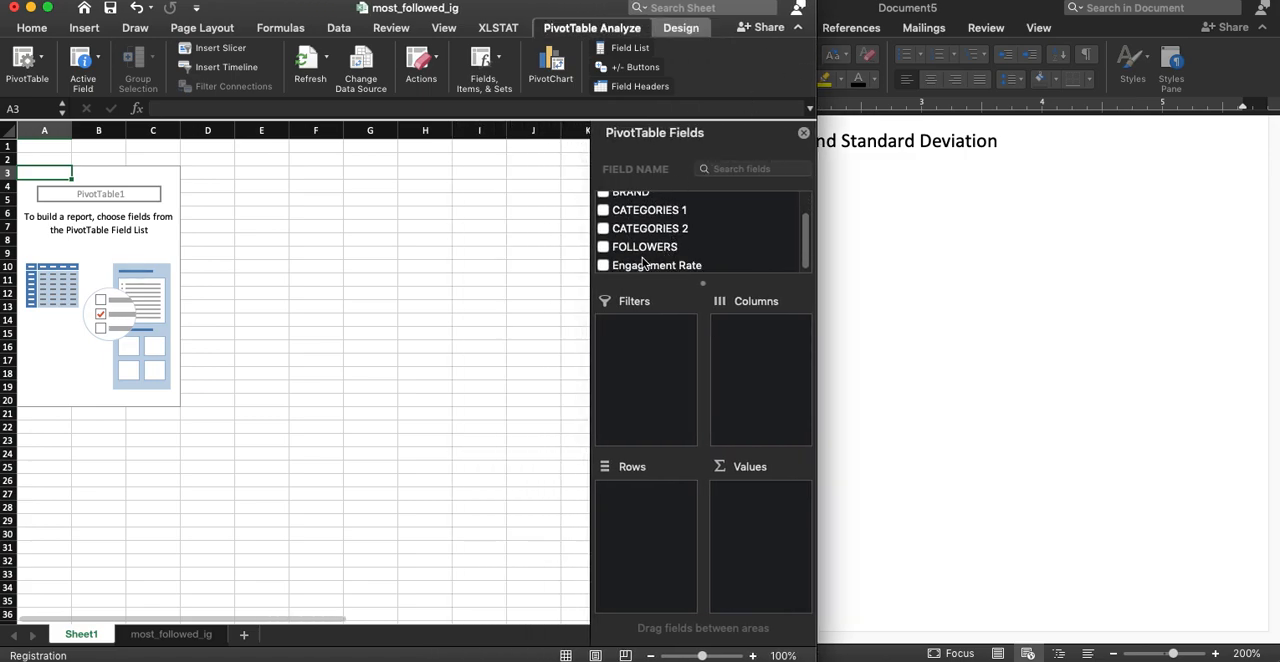
pyautogui.click(645, 265)
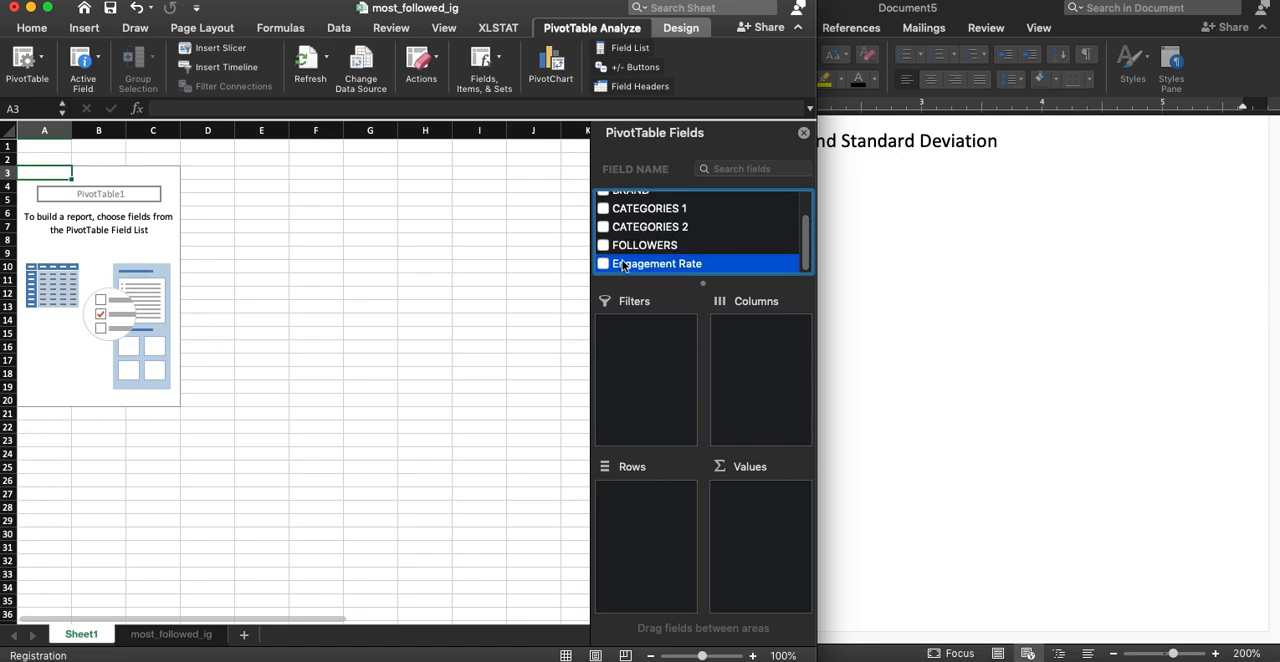
pyautogui.moveTo(620, 263); pyautogui.dragTo(773, 521)
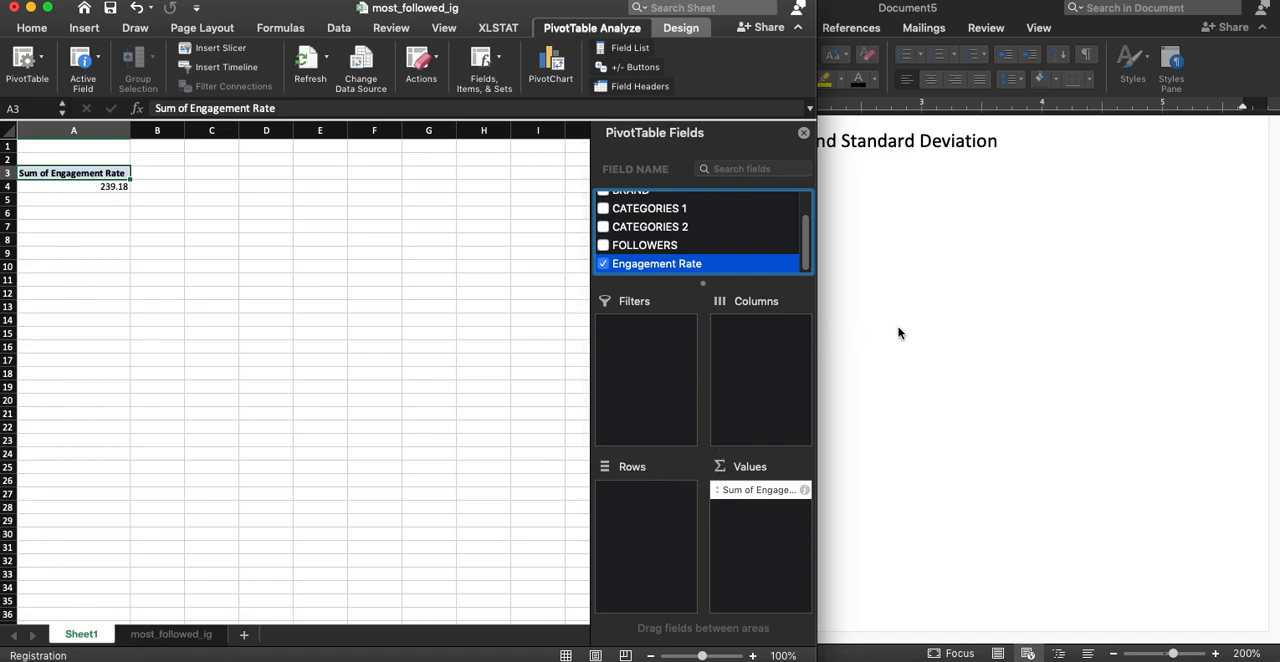
# Add Engagement Rate to the PivotTable's values a second time, summarized by Average
pyautogui.moveTo(632, 268); pyautogui.dragTo(760, 512)
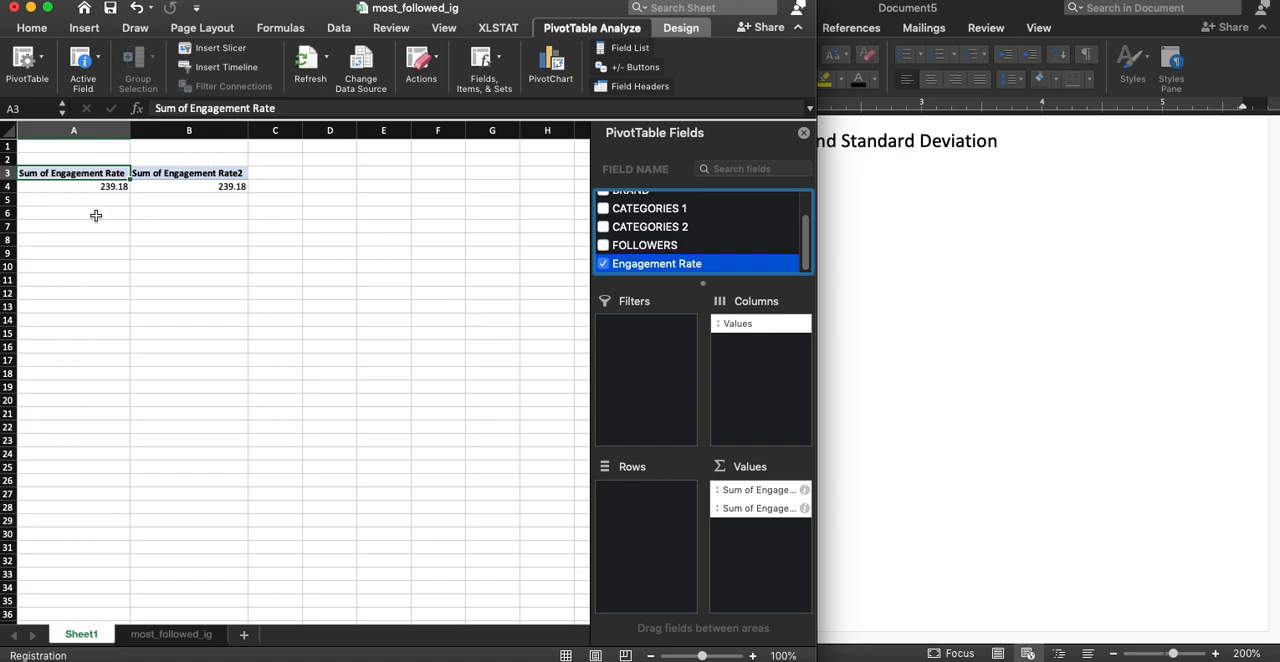
pyautogui.click(805, 510)
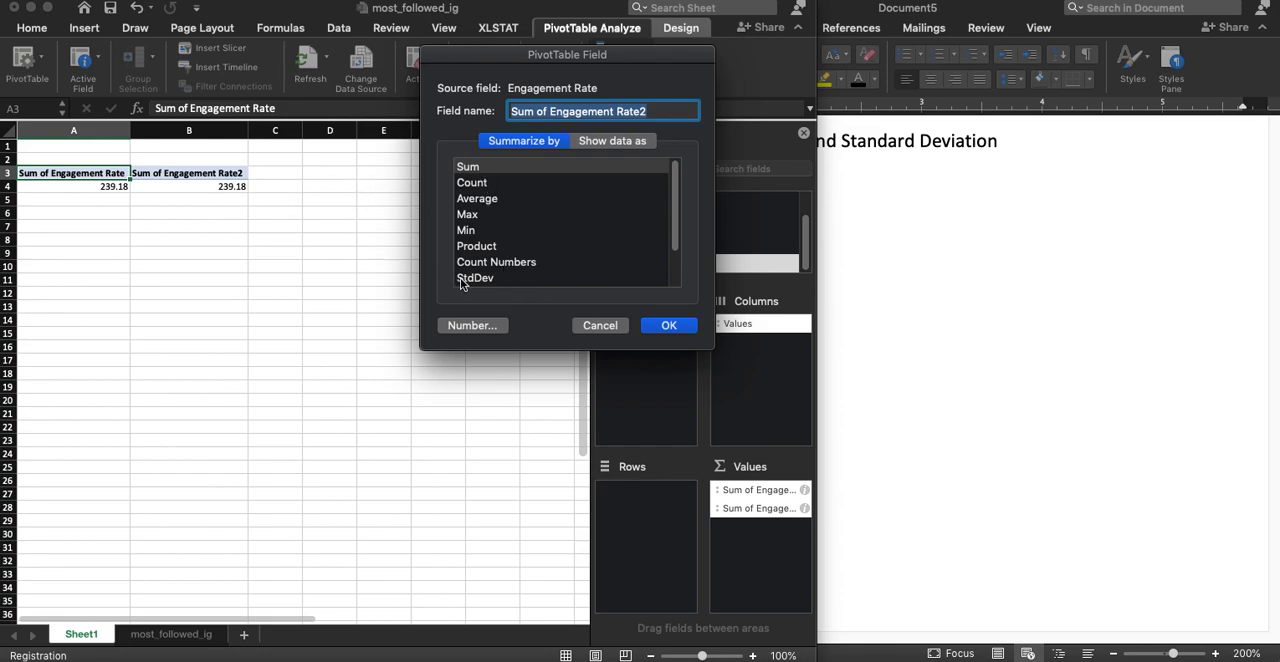
pyautogui.click(492, 199)
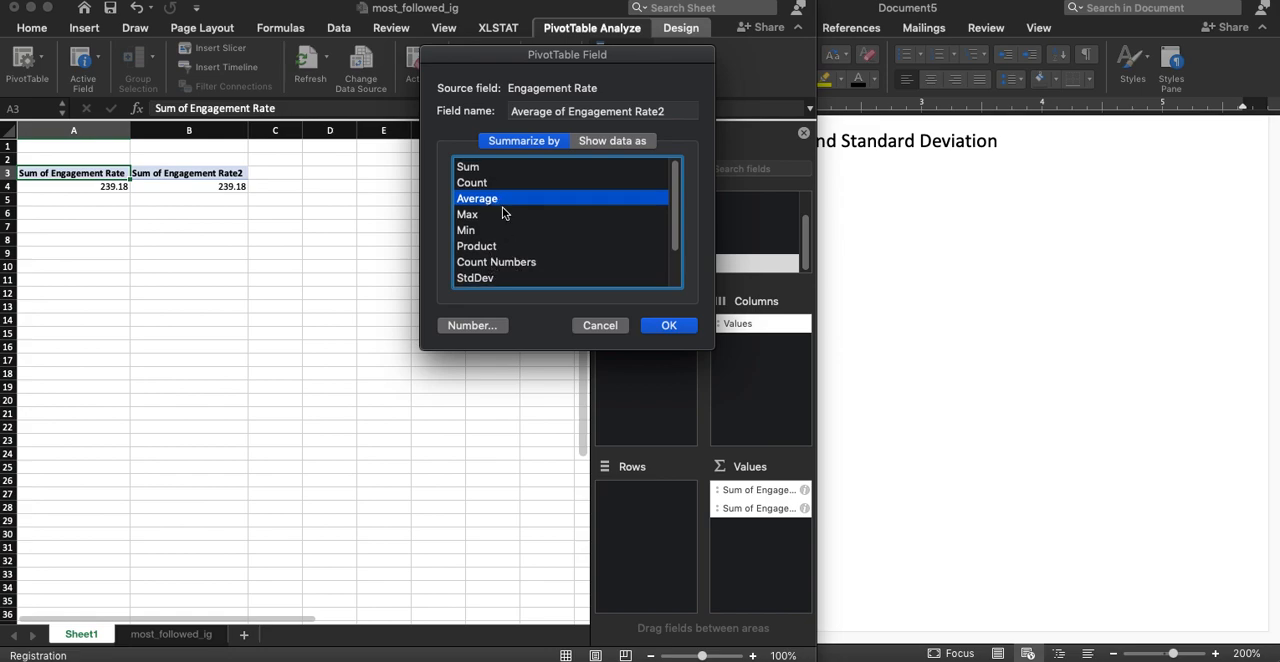
pyautogui.click(670, 326)
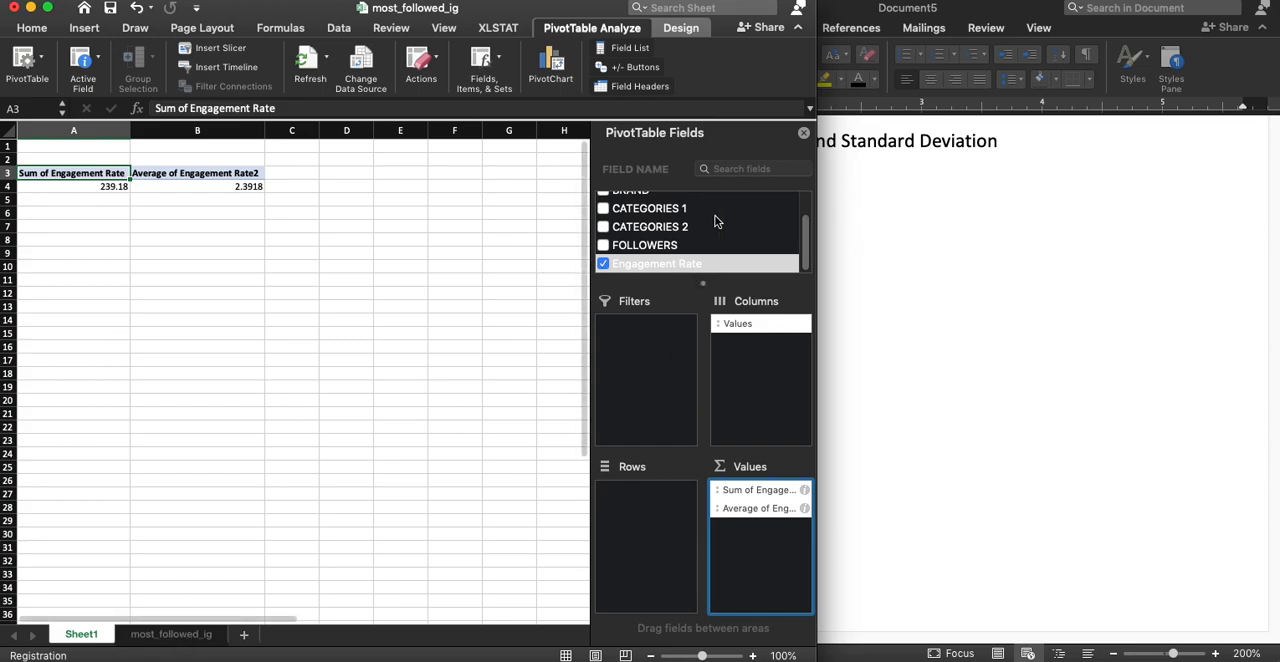
# Add Engagement Rate to the PivotTable's values a third time, summarized by Count
pyautogui.moveTo(657, 268); pyautogui.dragTo(758, 545)
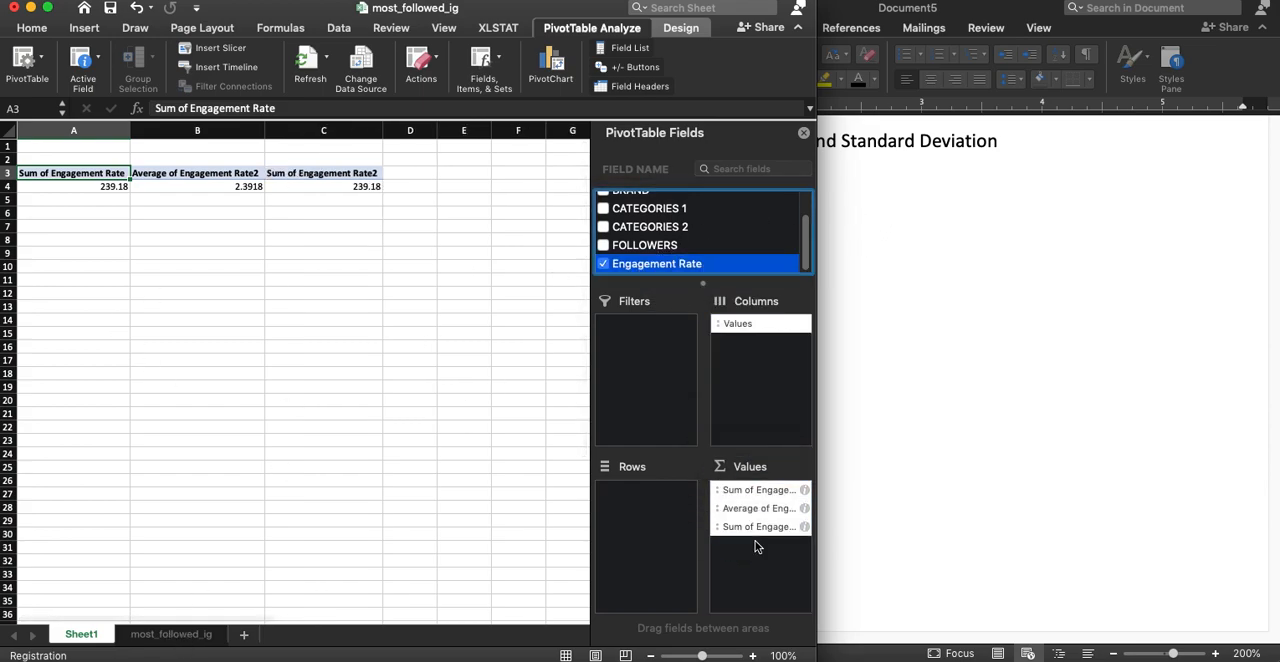
pyautogui.click(804, 527)
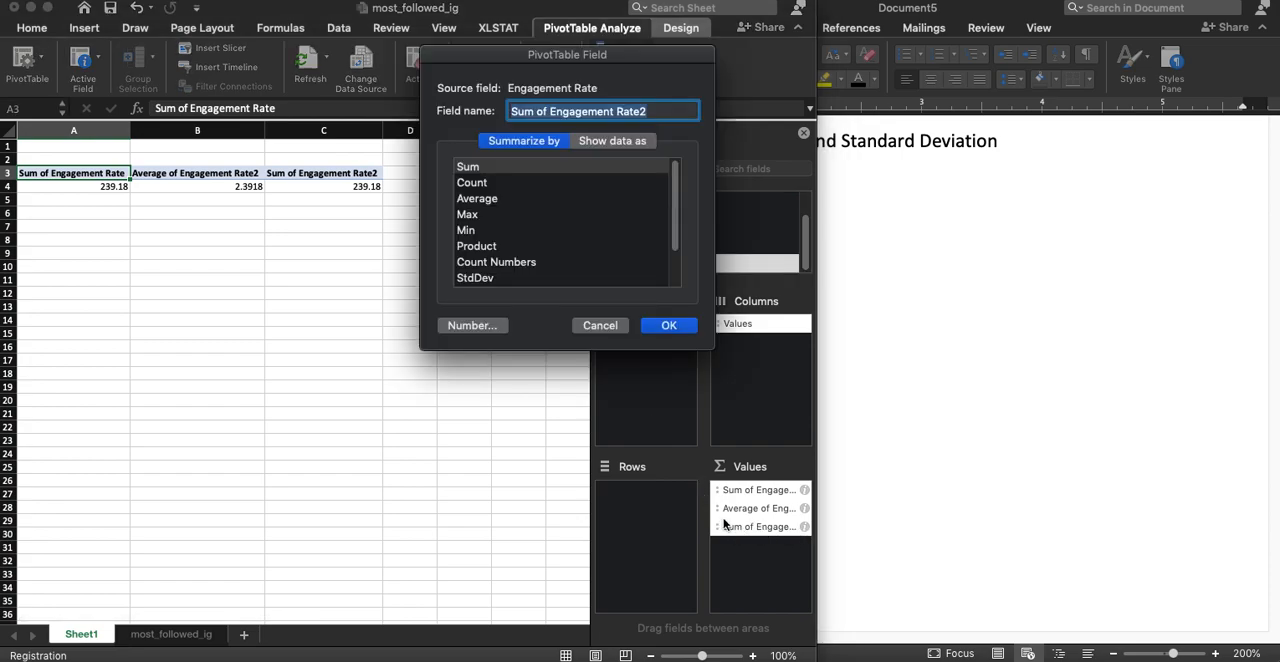
pyautogui.scroll(-3, 513, 245)
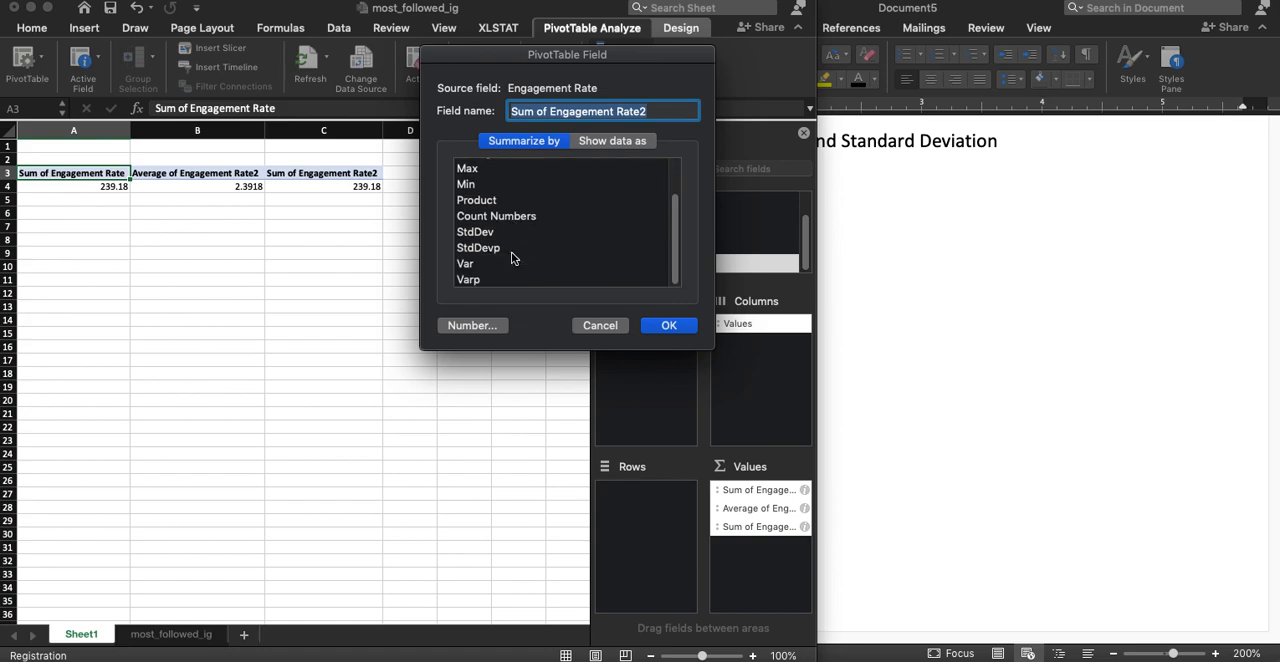
pyautogui.scroll(2, 511, 257)
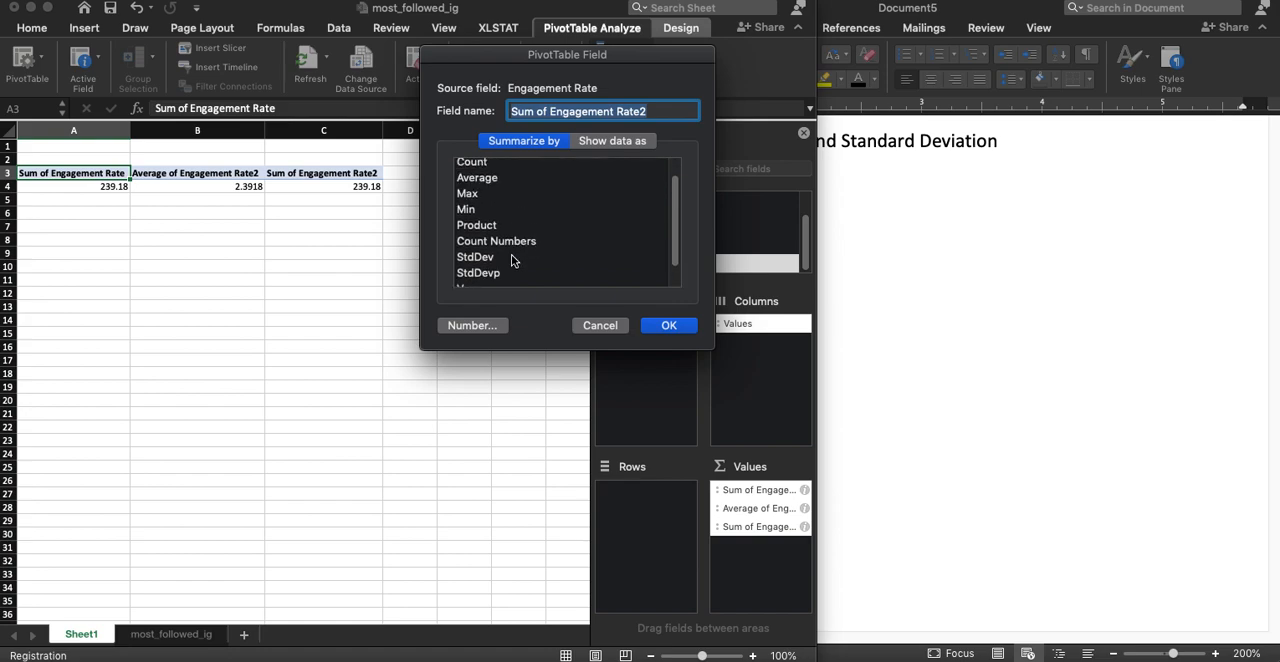
pyautogui.scroll(2, 511, 254)
pyautogui.click(478, 182)
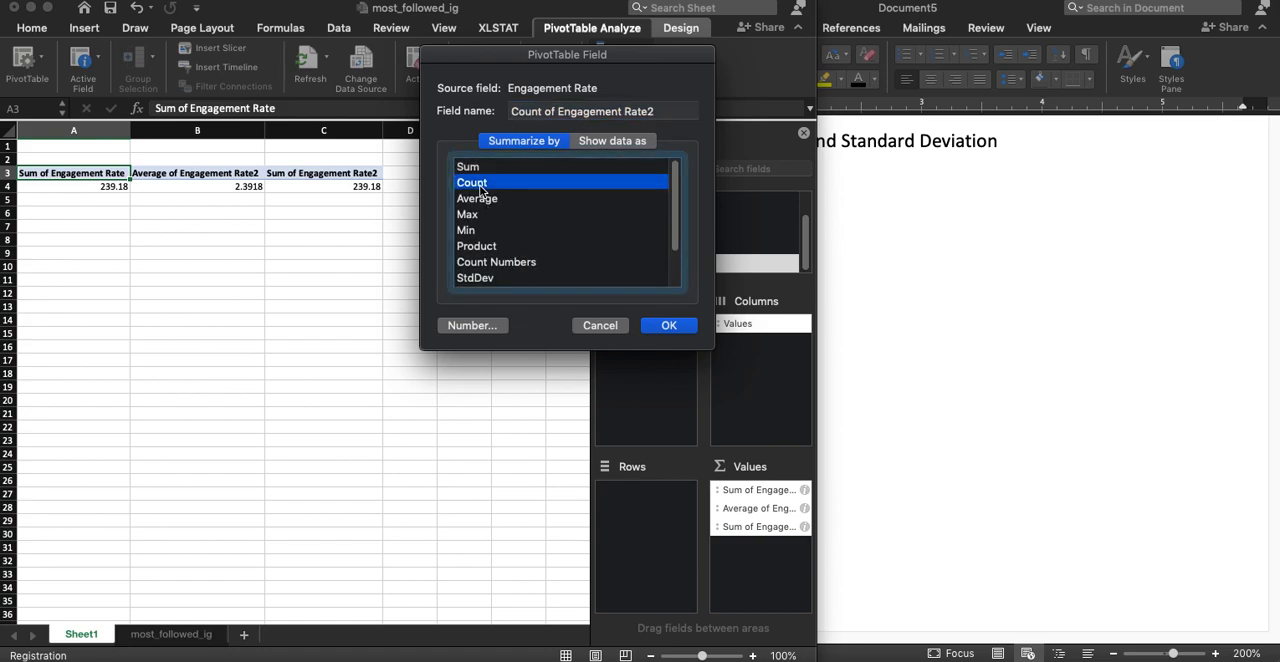
pyautogui.click(677, 324)
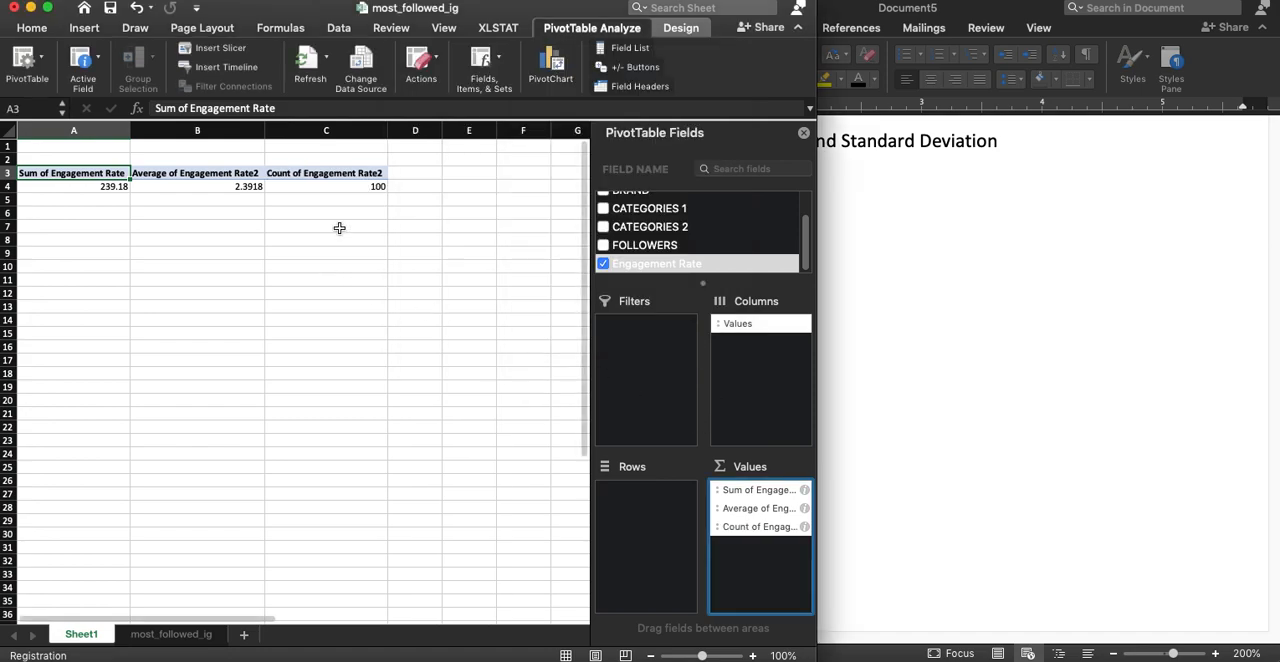
# Add Engagement Rate to the PivotTable's values a fourth time, summarized by StdDev
pyautogui.moveTo(622, 268); pyautogui.dragTo(751, 560)
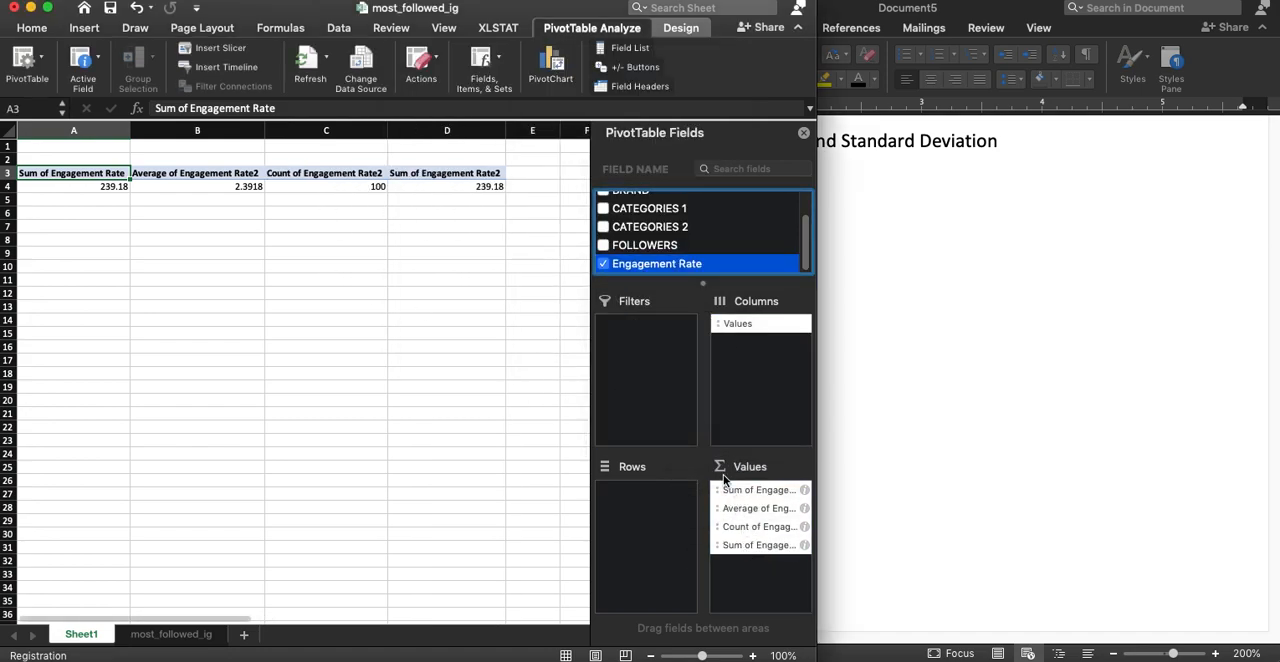
pyautogui.click(804, 545)
pyautogui.scroll(-1, 510, 248)
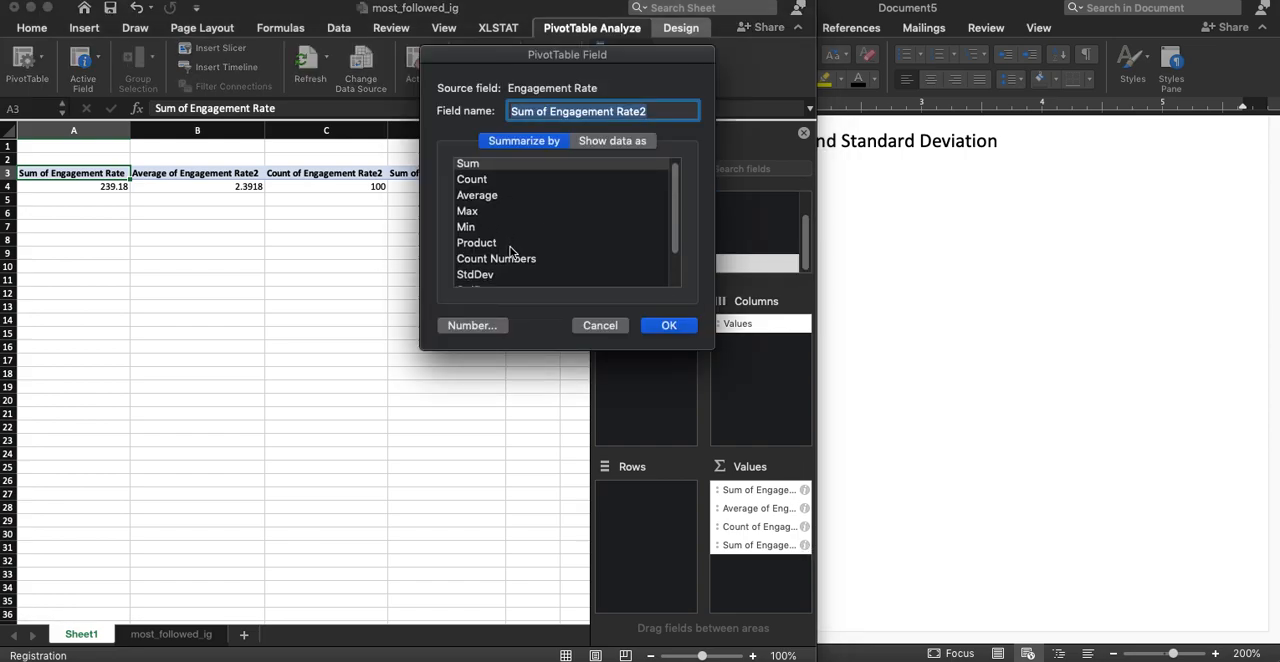
pyautogui.click(500, 274)
pyautogui.click(668, 326)
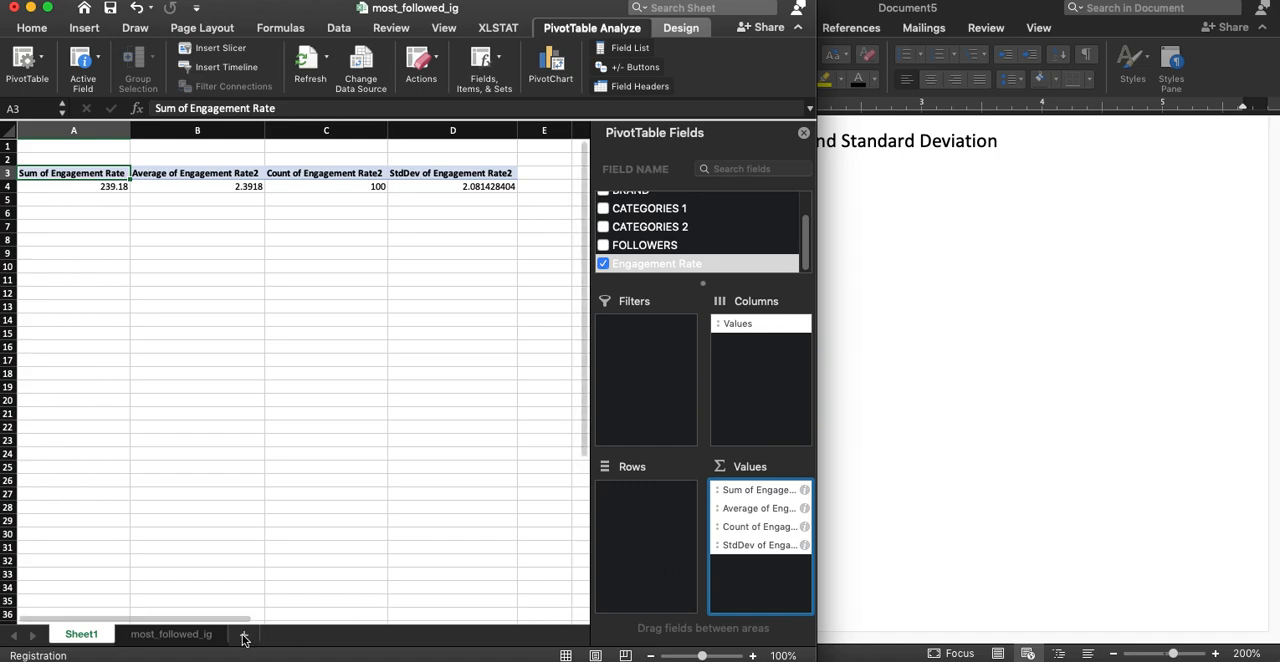
# Compare the PivotTable's statistics with the formula results in column H of the most_followed_ig sheet
pyautogui.click(178, 641)
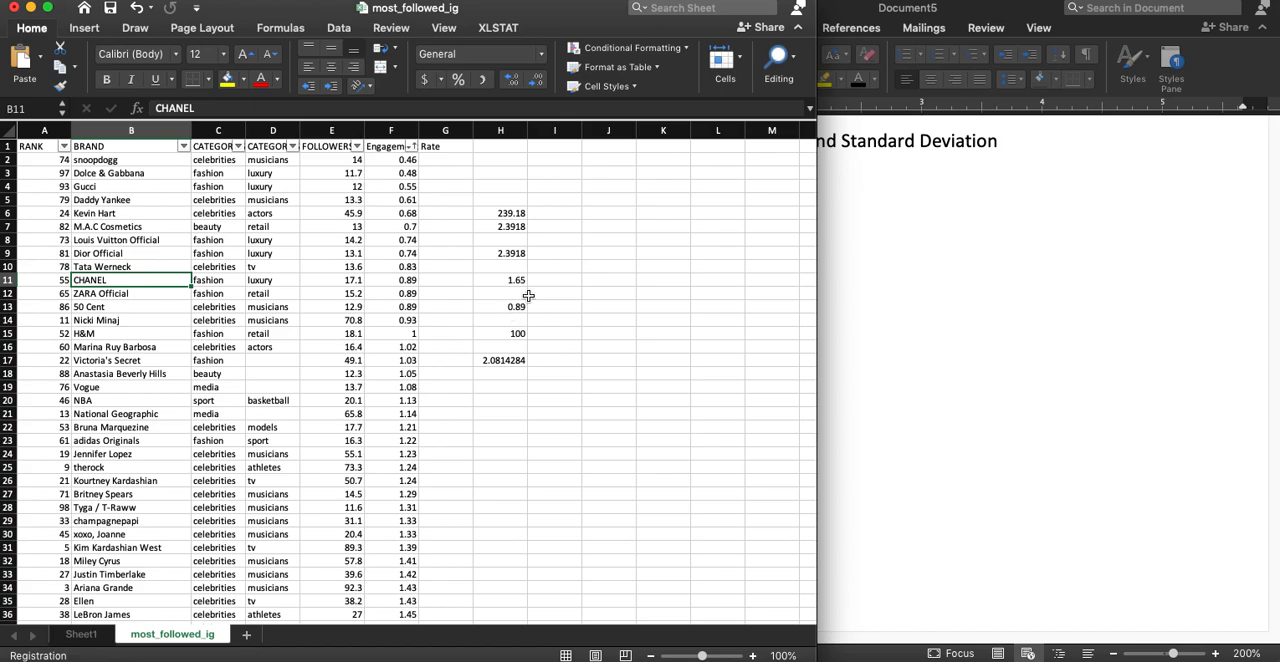
pyautogui.click(90, 636)
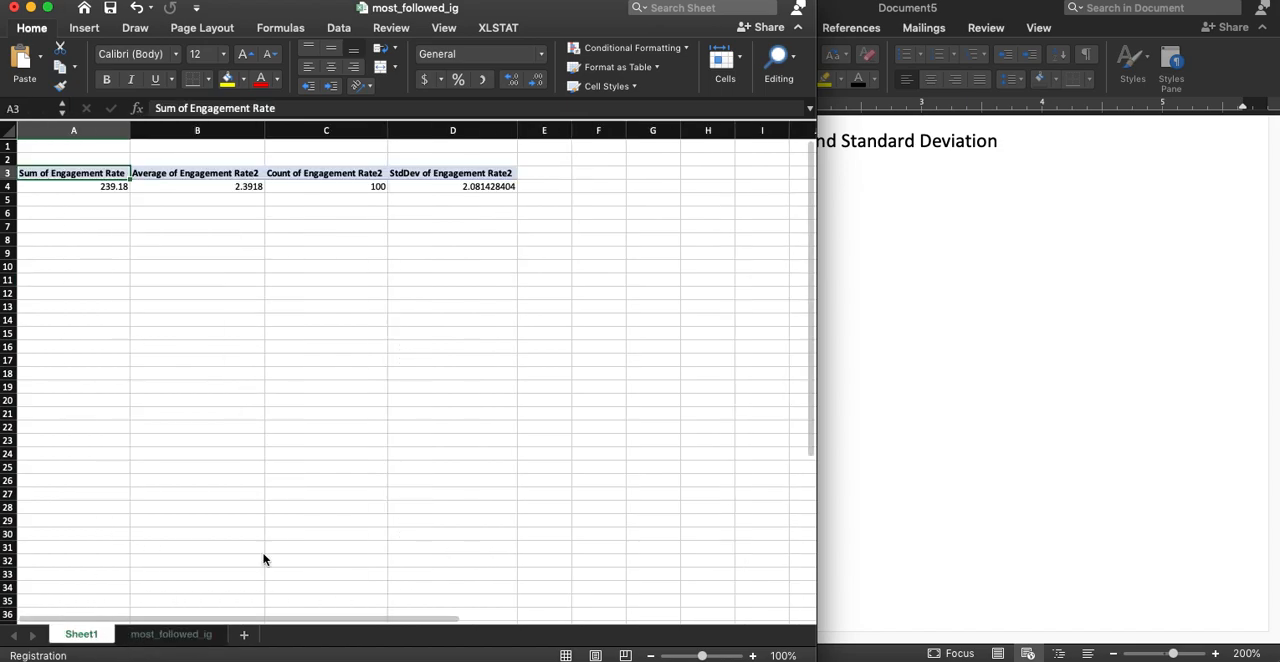
pyautogui.scroll(-2, 680, 257)
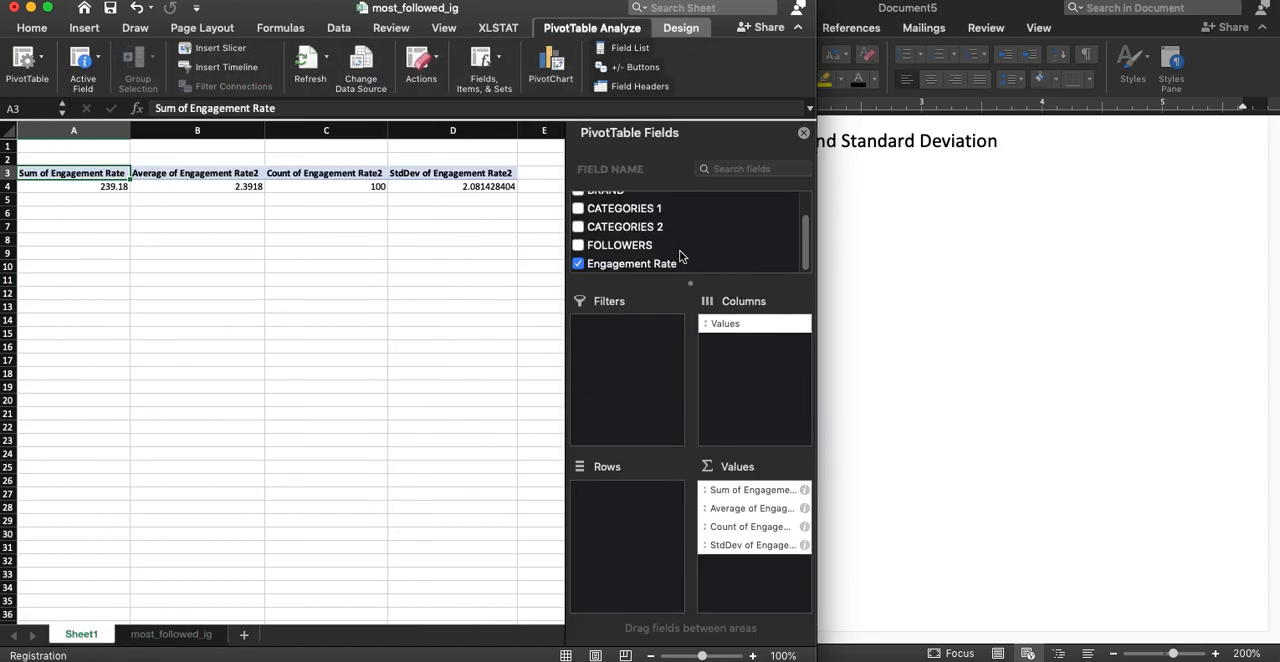
pyautogui.click(1008, 252)
pyautogui.click(366, 346)
# Add Engagement Rate to the PivotTable's values a fifth time and check its available summary functions and number formats
pyautogui.moveTo(632, 263); pyautogui.dragTo(751, 565)
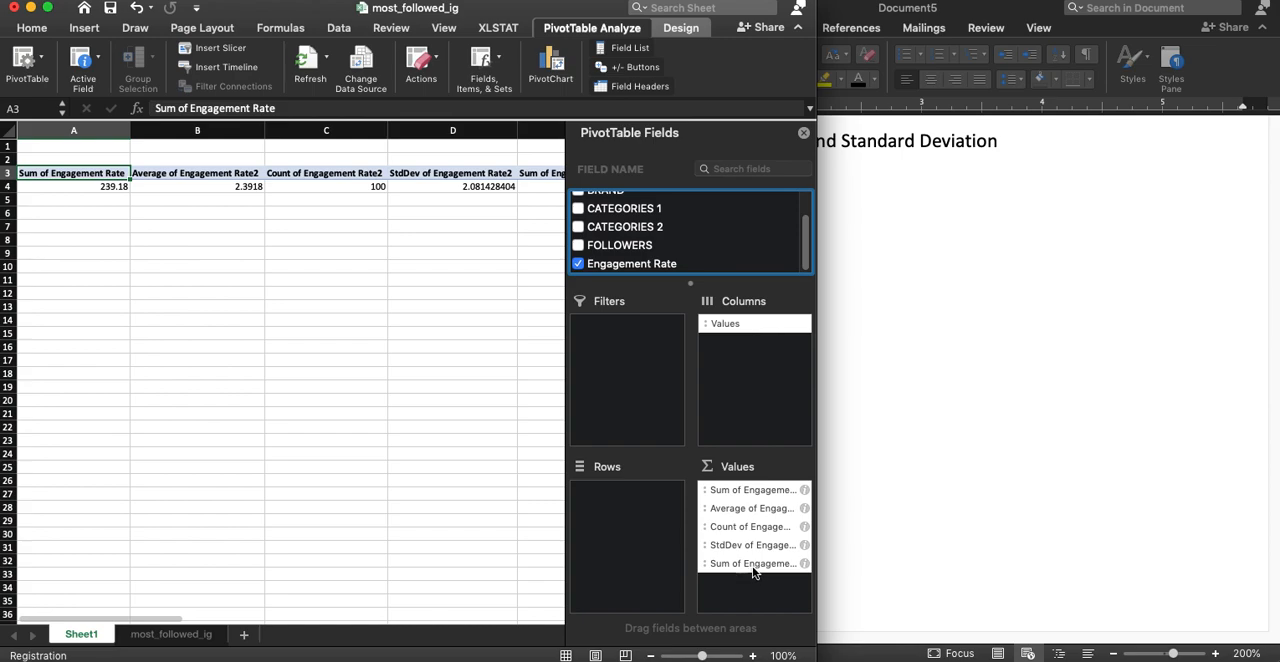
pyautogui.click(806, 569)
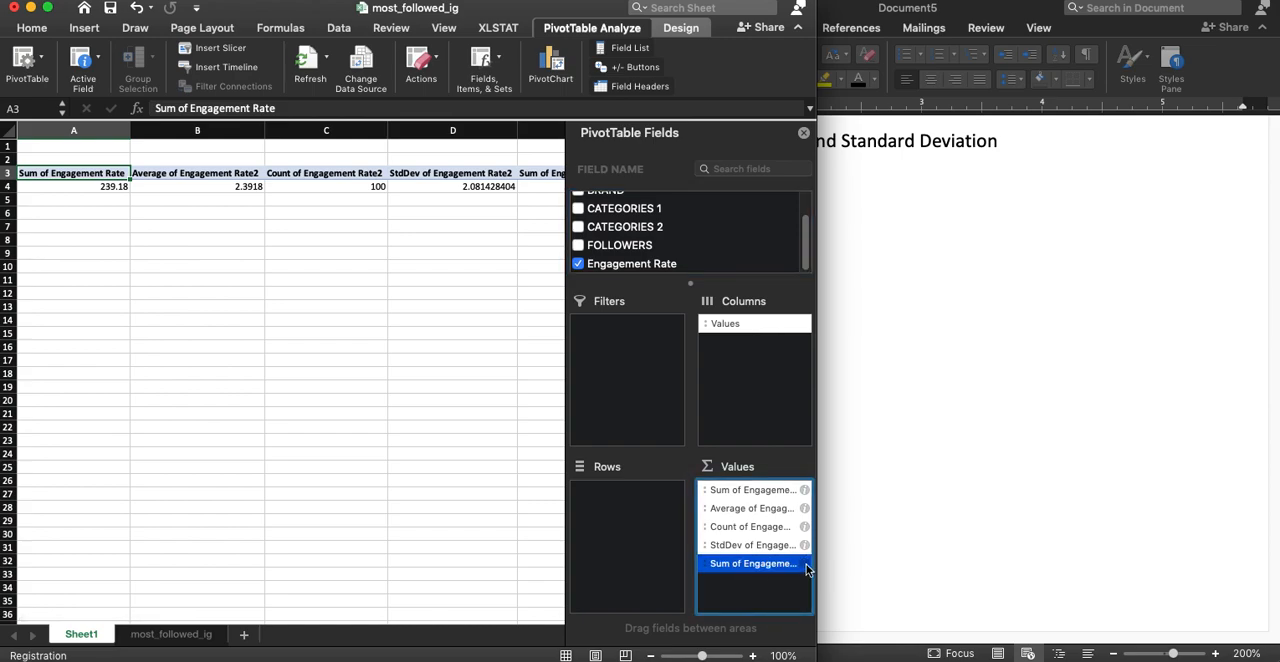
pyautogui.click(806, 569)
pyautogui.scroll(-3, 493, 226)
pyautogui.scroll(3, 498, 220)
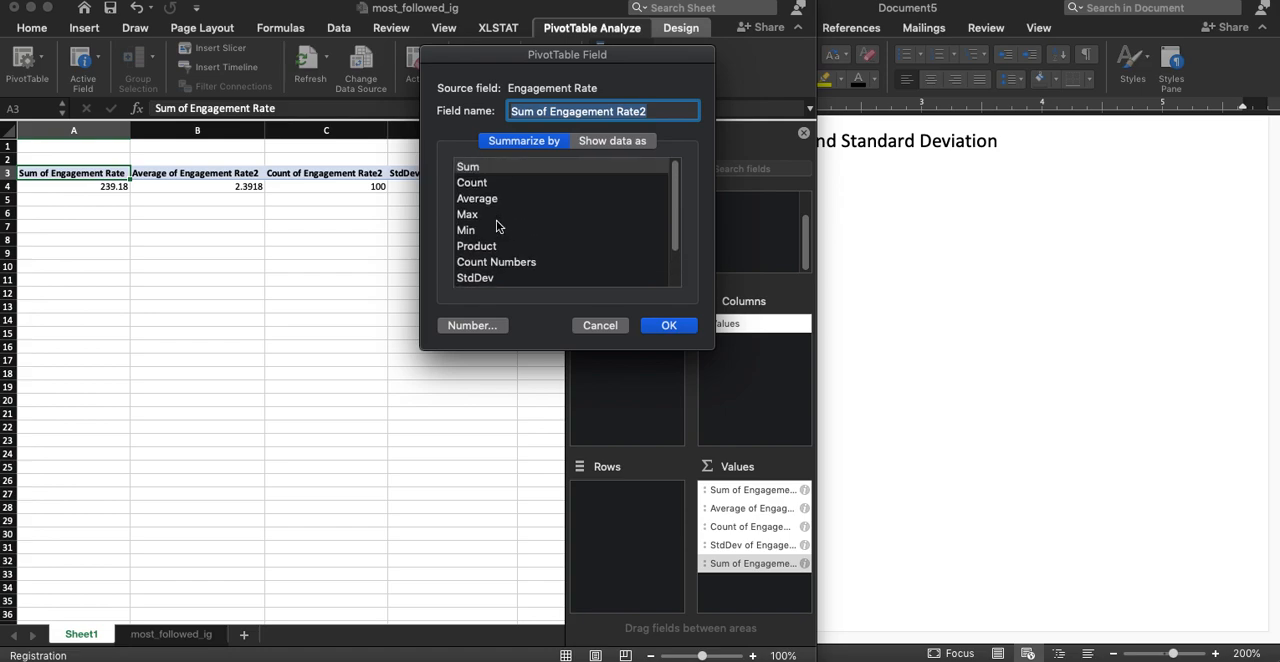
pyautogui.click(474, 327)
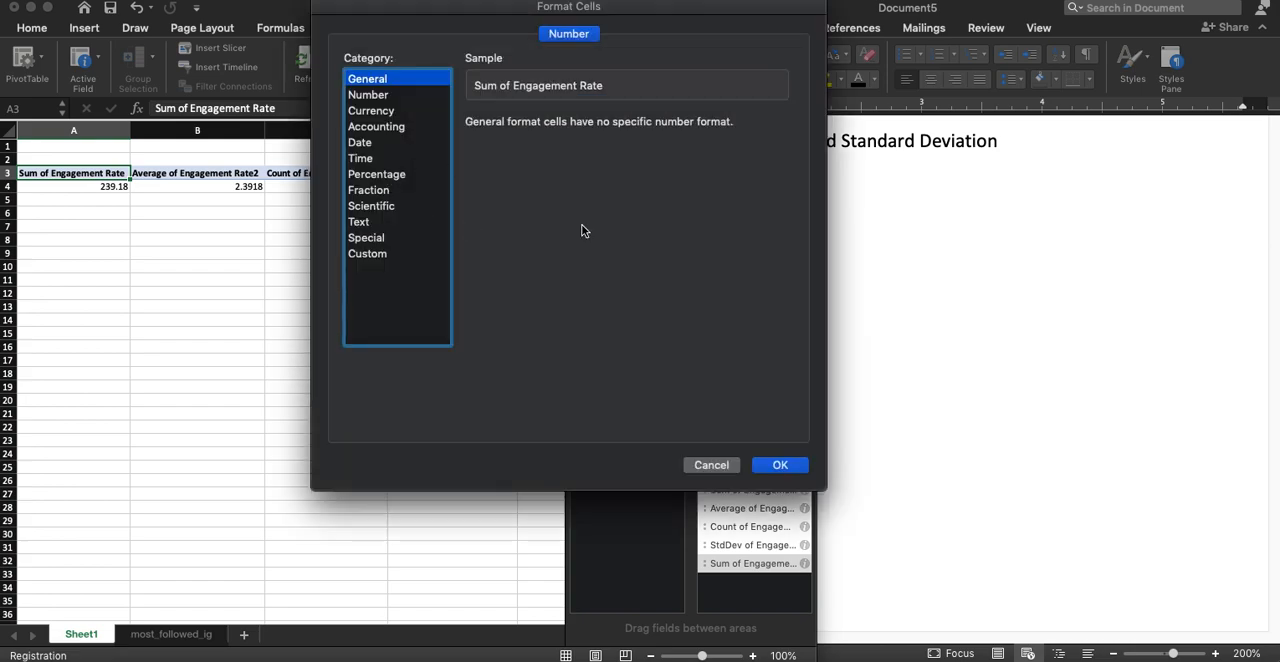
pyautogui.click(712, 464)
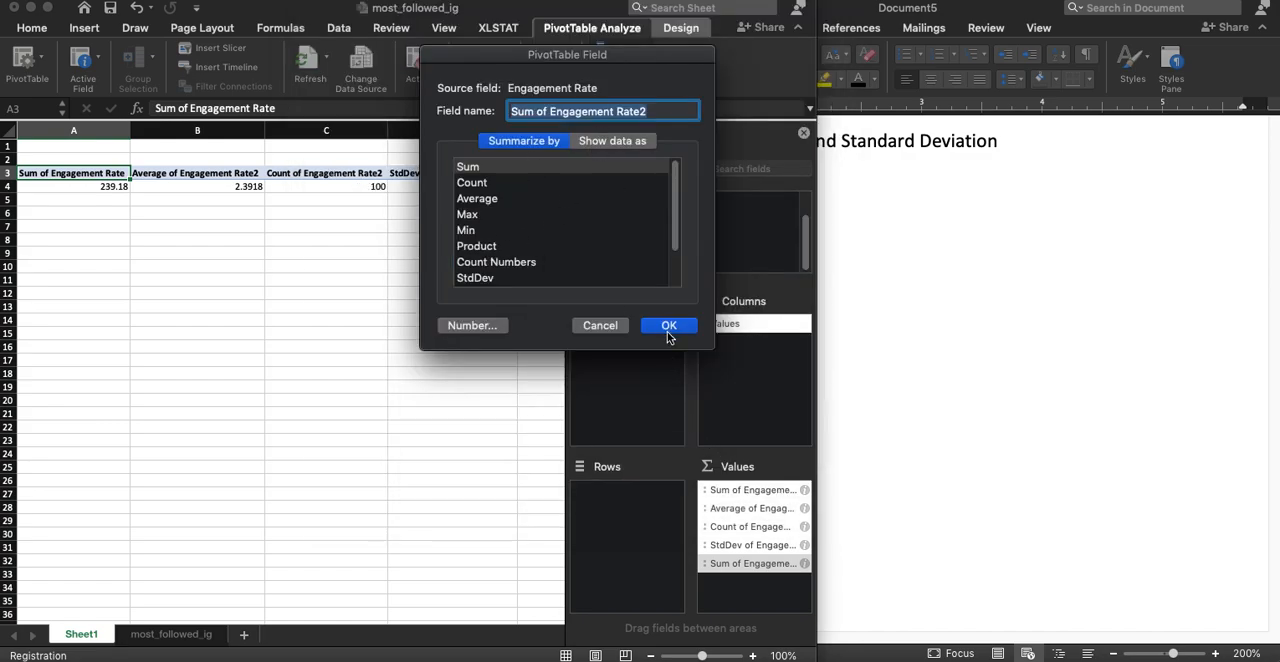
pyautogui.click(610, 328)
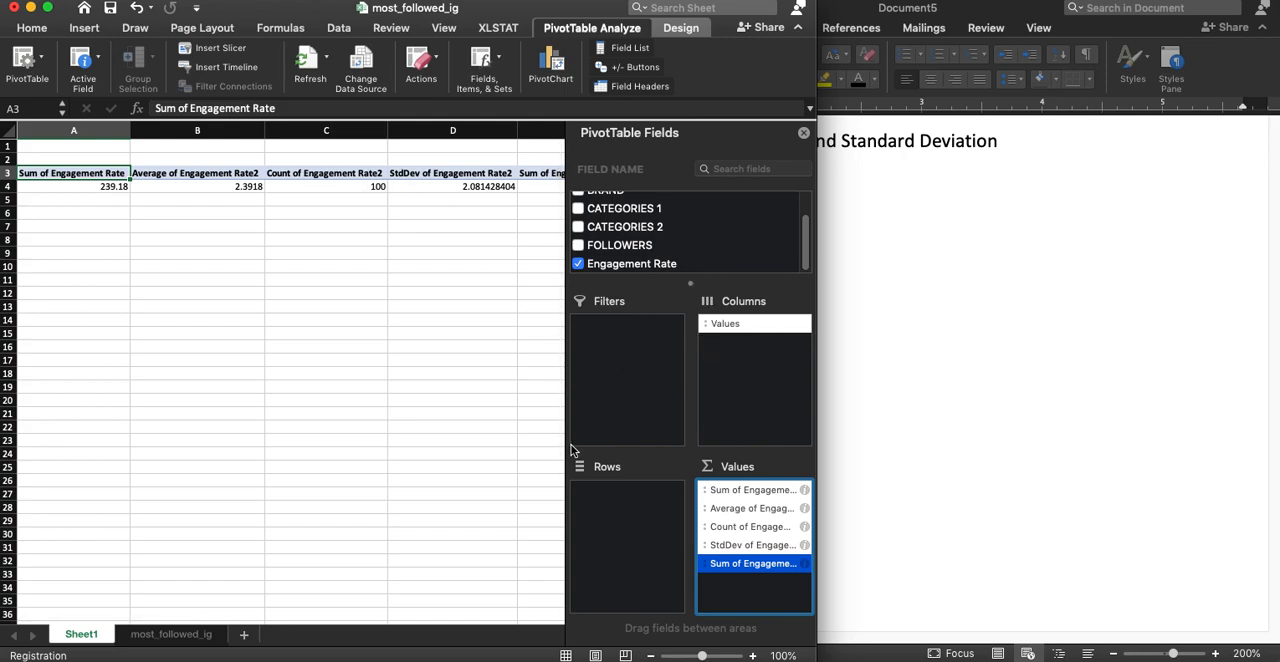
# Group the PivotTable on Sheet1 by CATEGORIES 1 in the rows and widen the workbook window to show all value columns
pyautogui.click(190, 635)
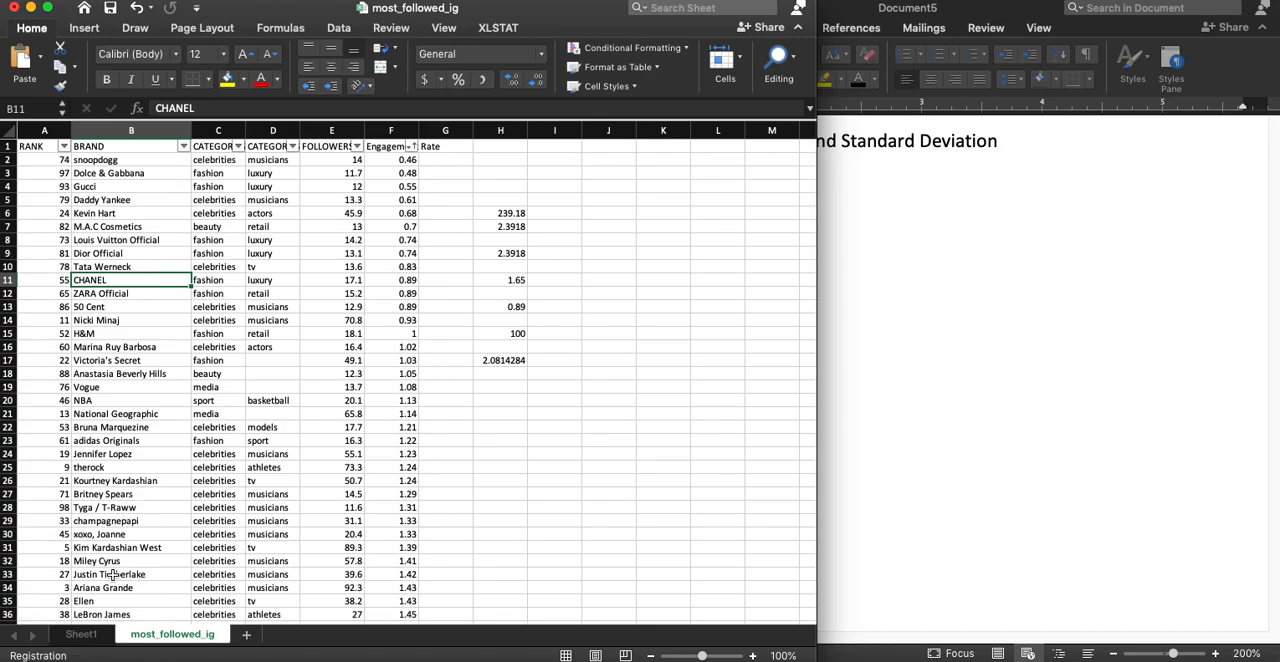
pyautogui.click(82, 635)
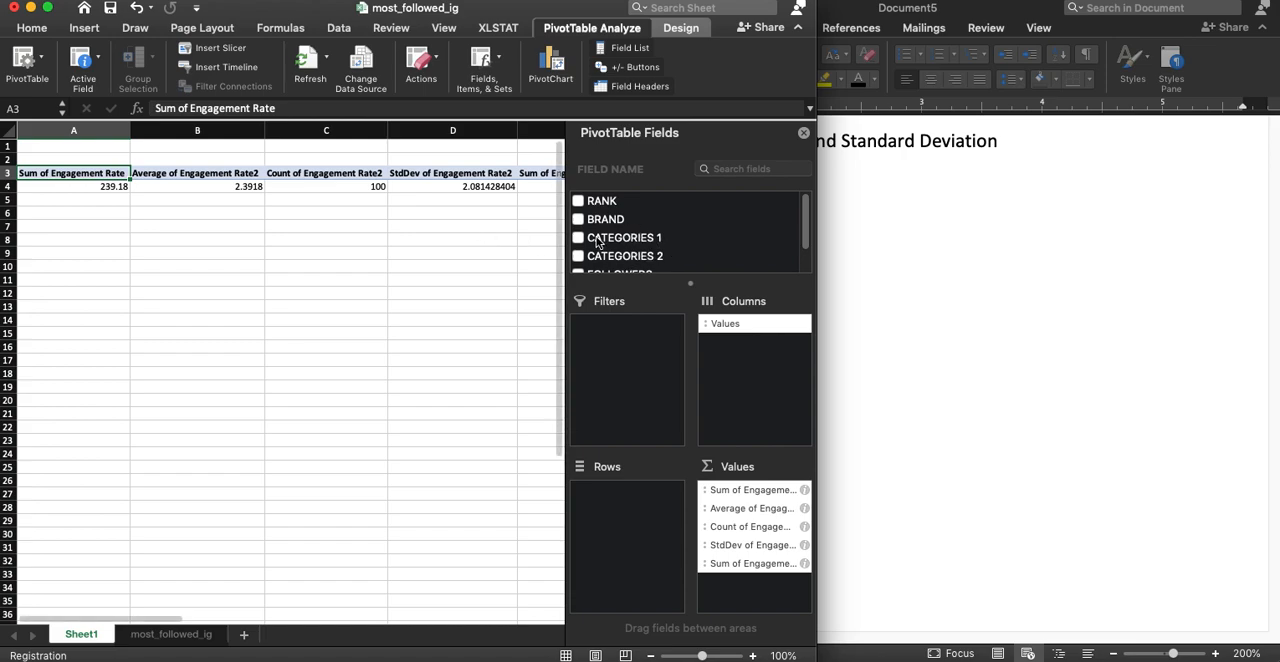
pyautogui.moveTo(601, 241); pyautogui.dragTo(645, 502)
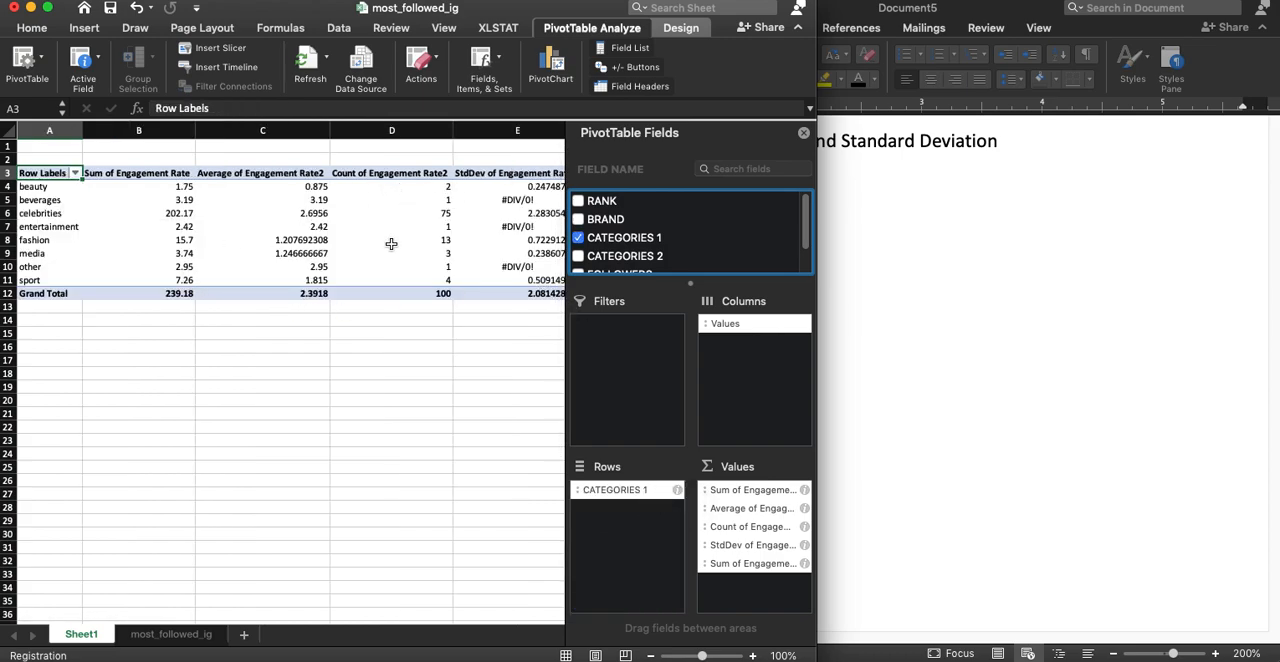
pyautogui.moveTo(817, 272); pyautogui.dragTo(1018, 271)
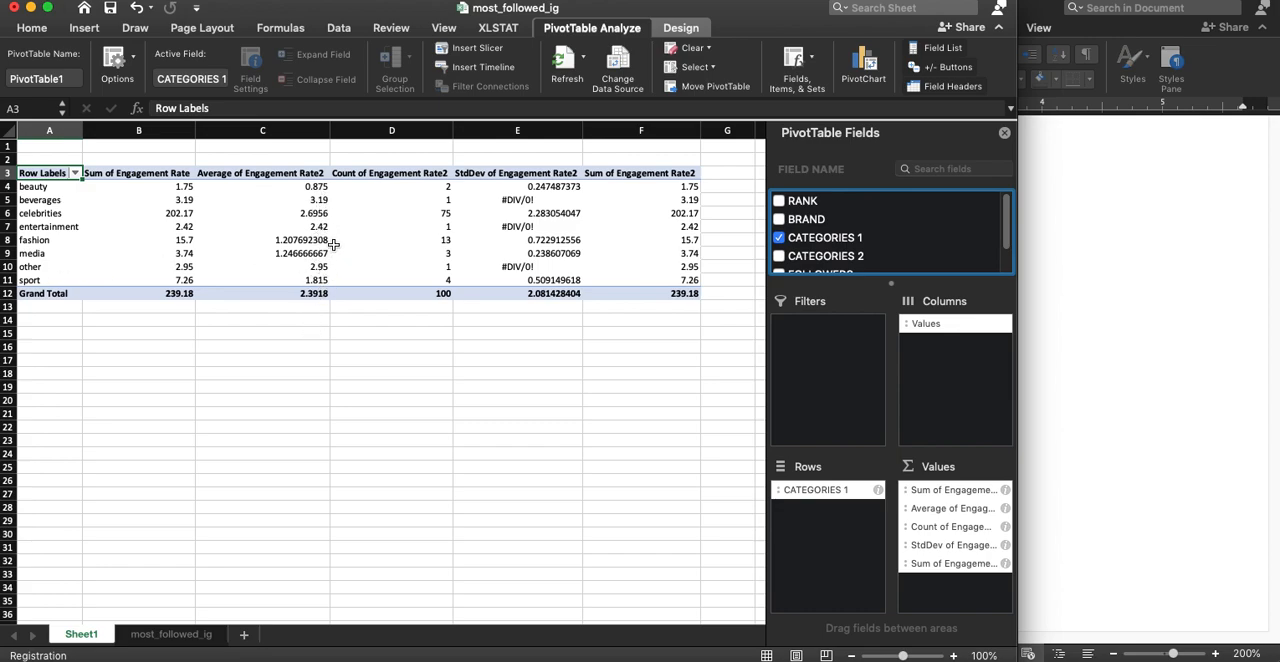
# Examine the standard deviation, average and count of Engagement Rate for each CATEGORIES 1 group in the PivotTable
pyautogui.click(548, 200)
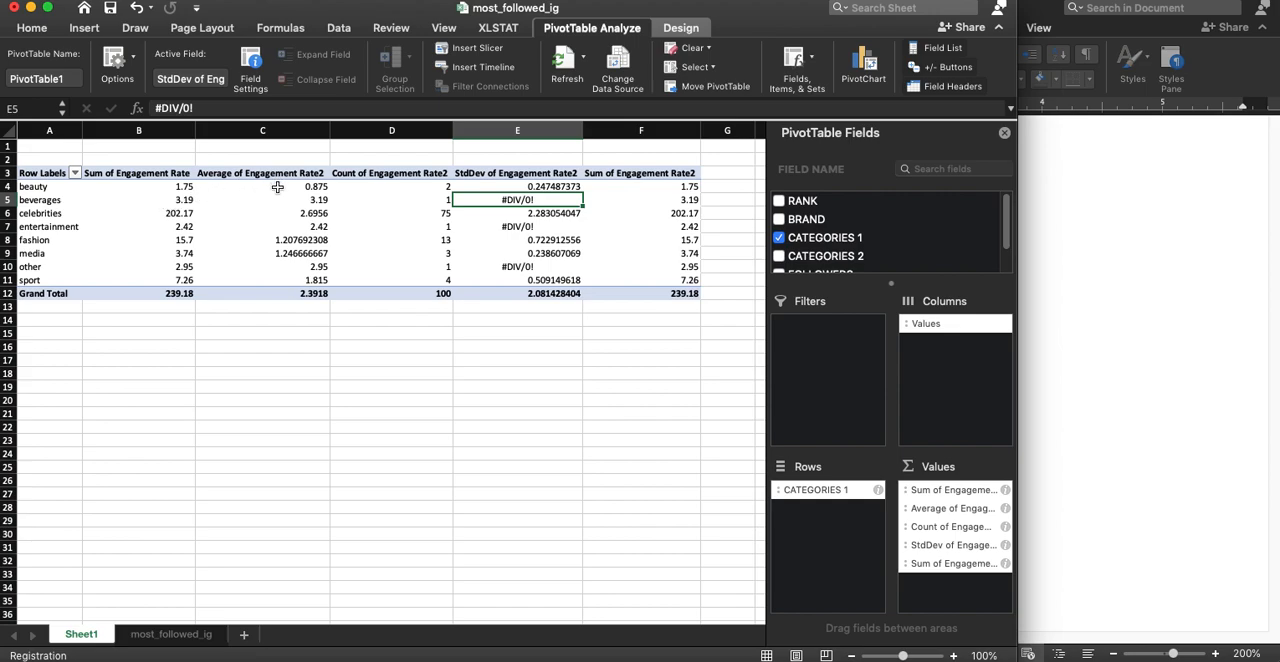
pyautogui.moveTo(278, 187); pyautogui.dragTo(275, 280)
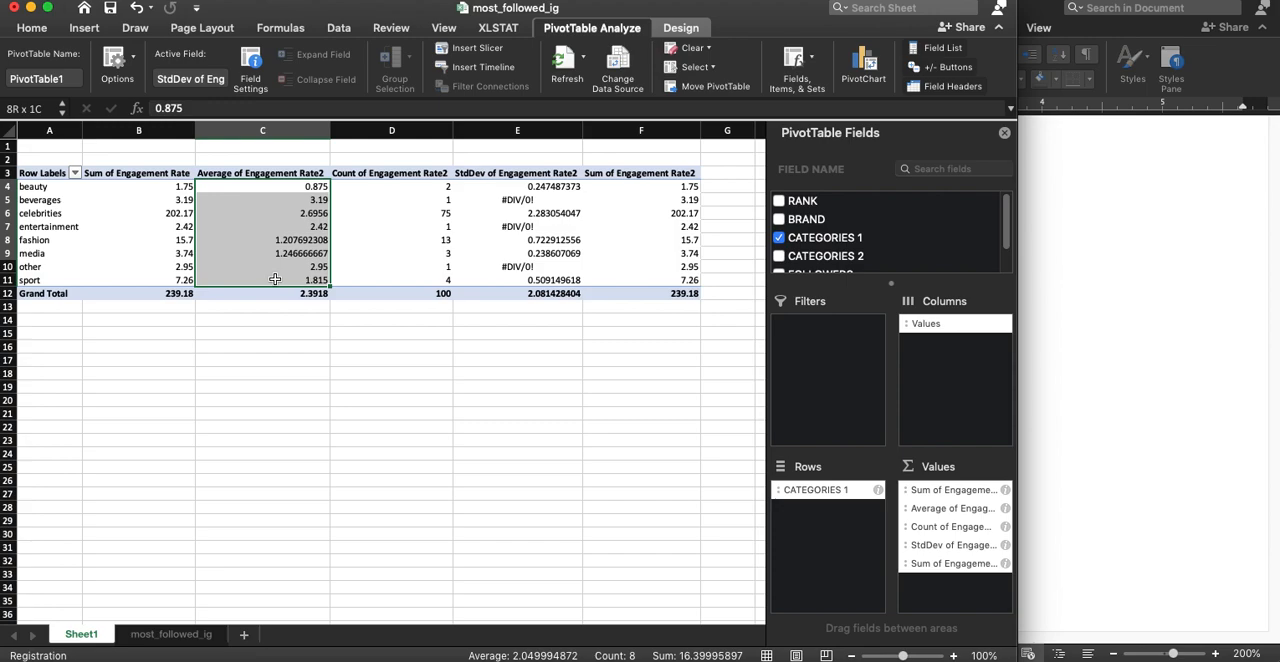
pyautogui.moveTo(275, 280); pyautogui.dragTo(274, 278)
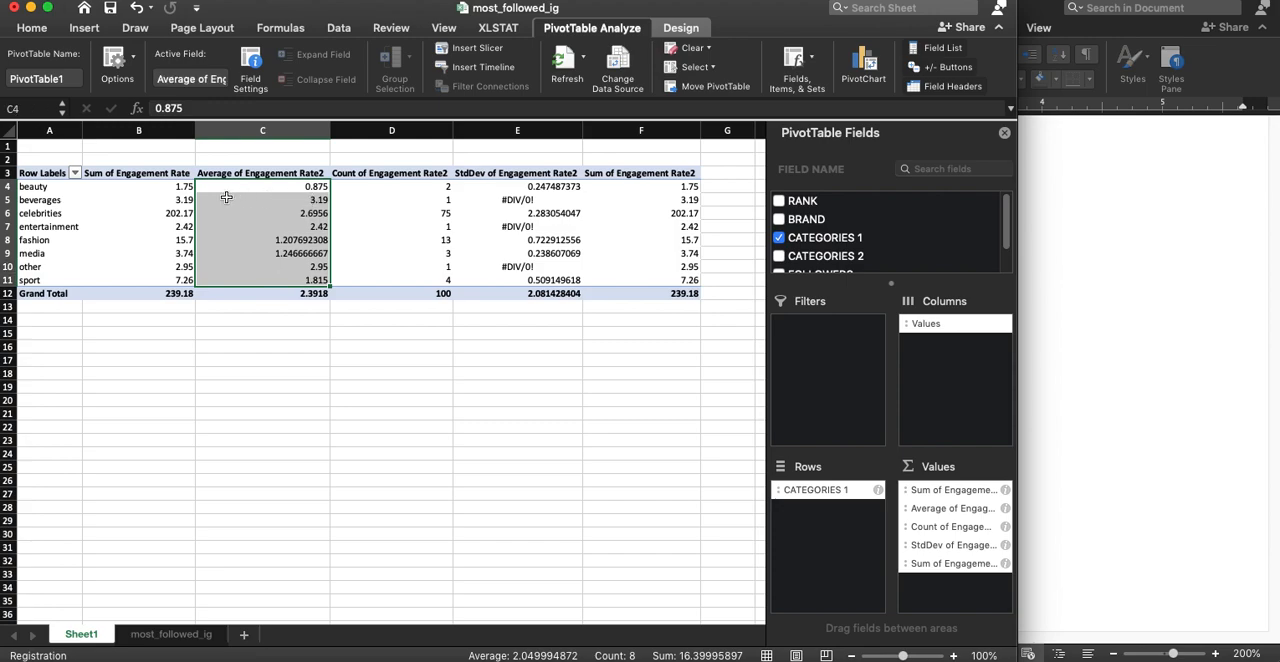
pyautogui.click(306, 200)
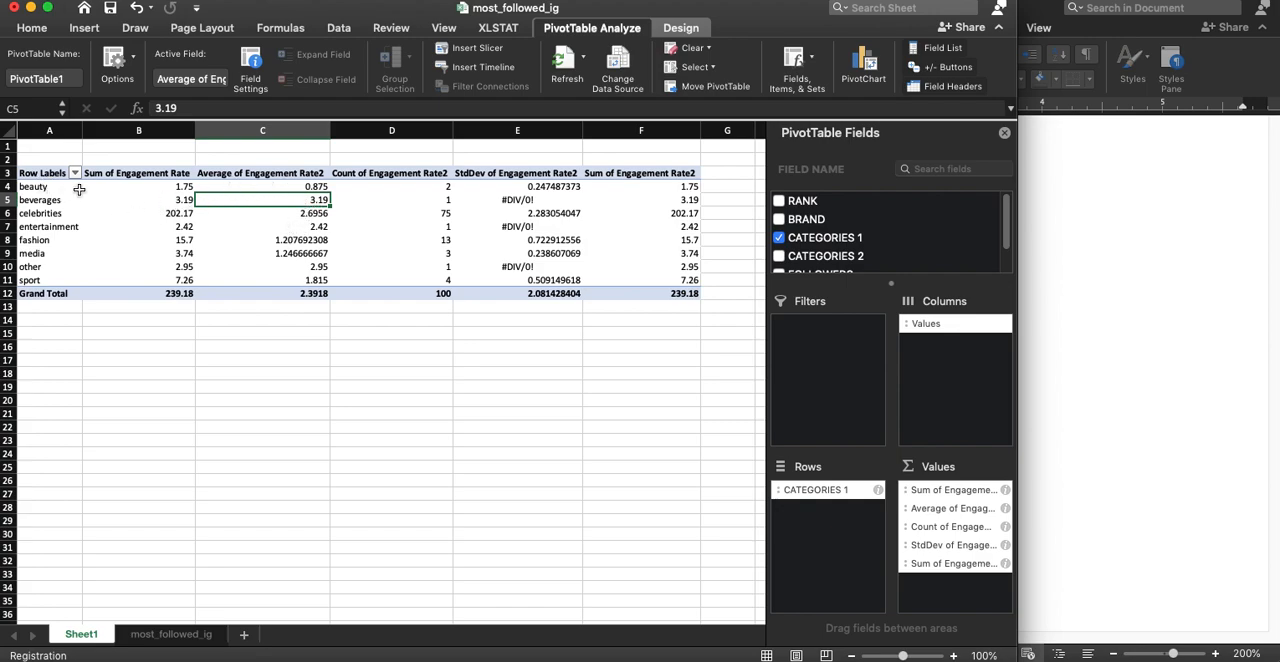
pyautogui.click(313, 187)
pyautogui.click(316, 173)
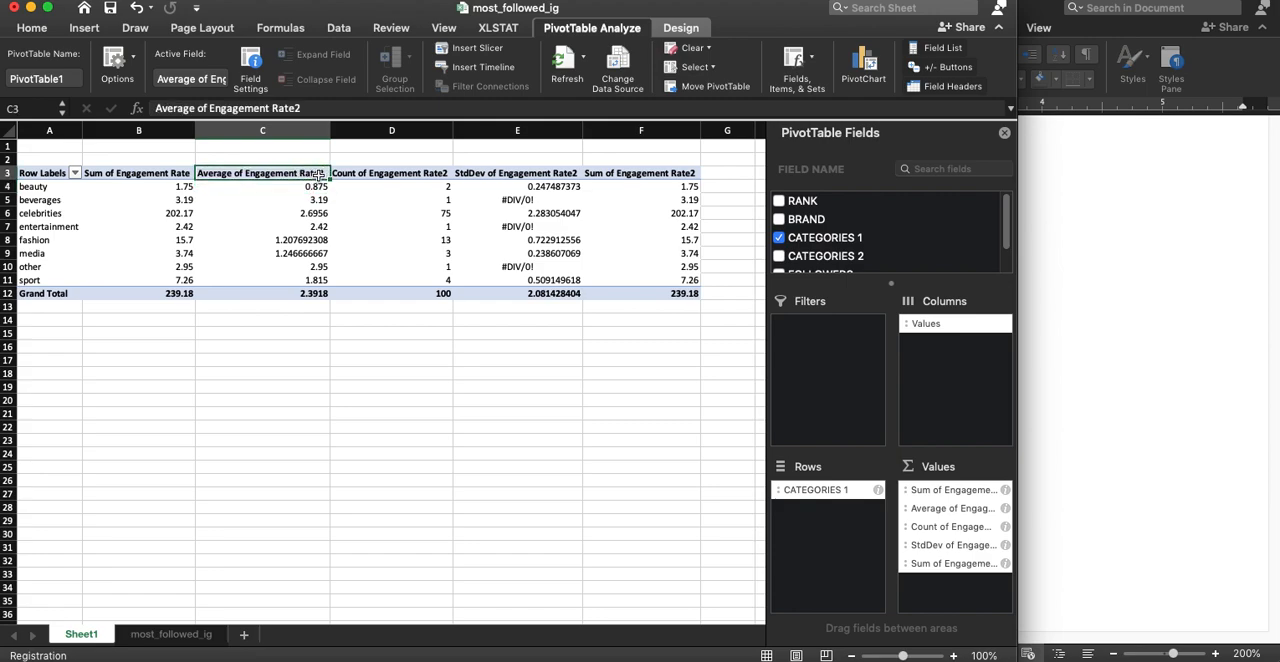
pyautogui.click(314, 280)
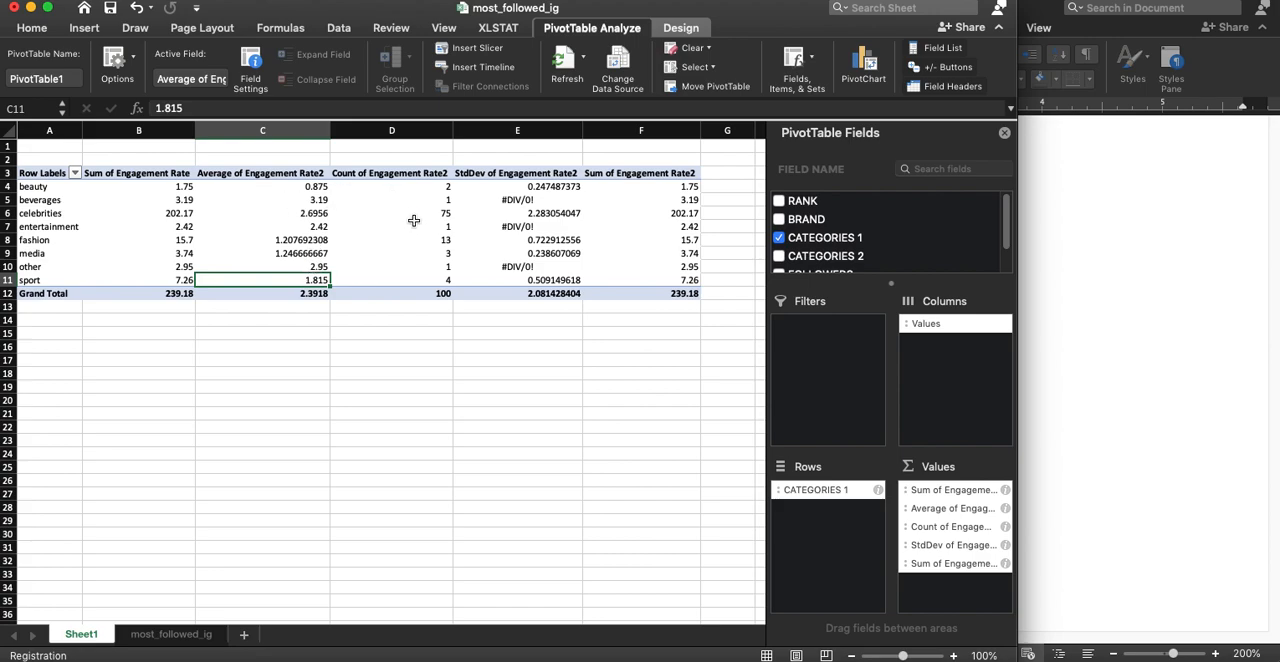
pyautogui.moveTo(423, 253); pyautogui.dragTo(415, 200)
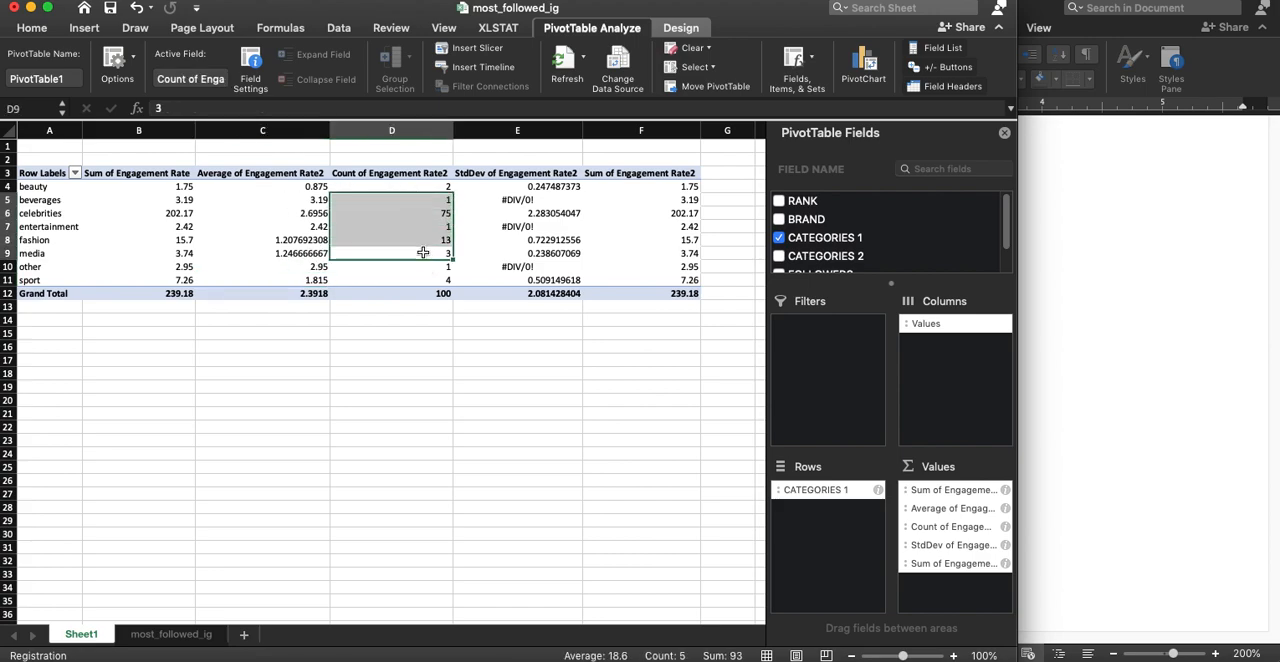
pyautogui.click(392, 202)
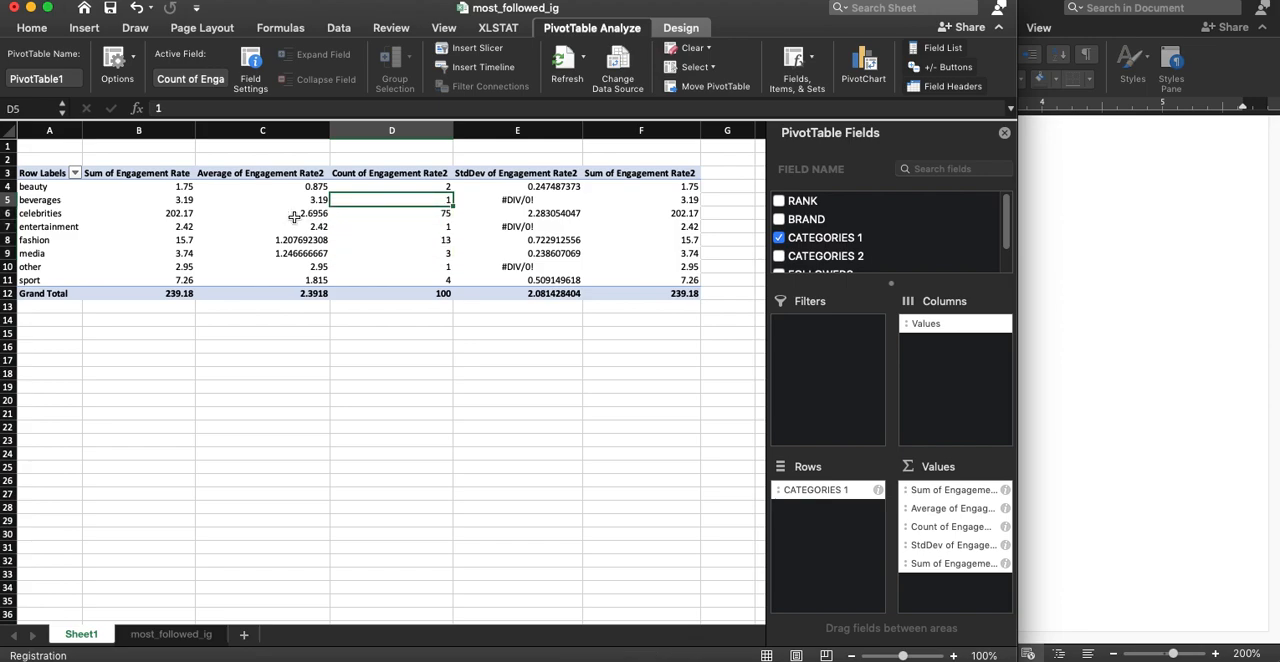
pyautogui.click(427, 212)
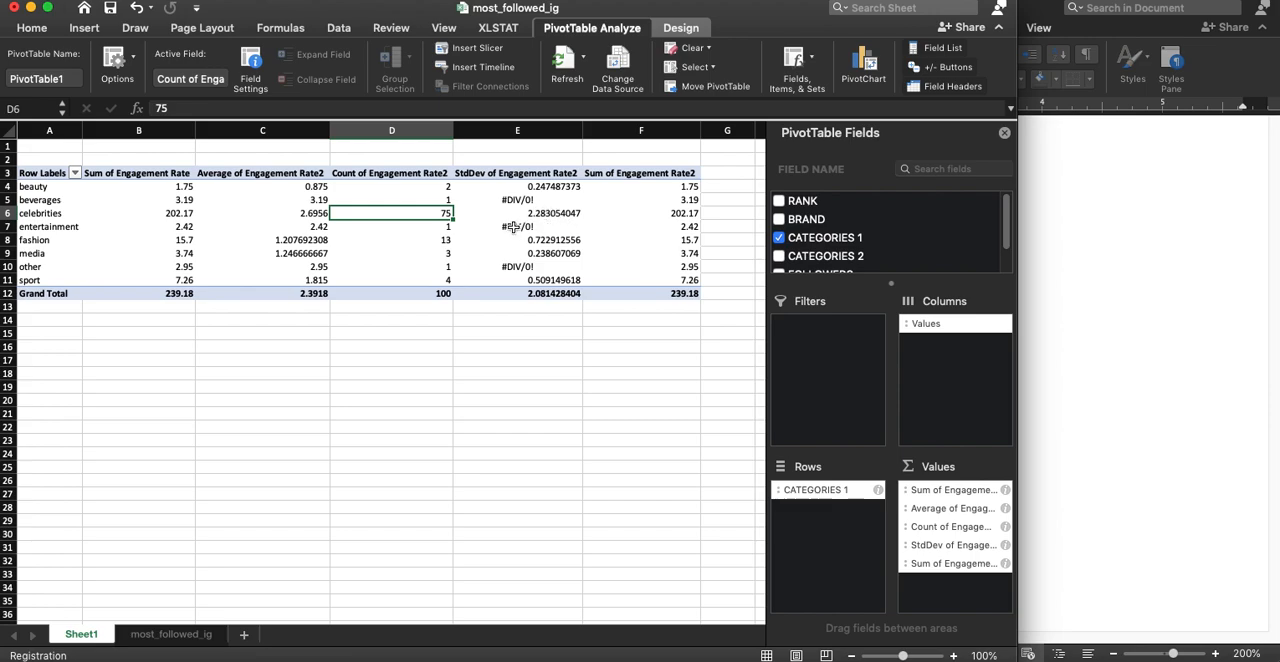
# Add CATEGORIES 2 below CATEGORIES 1 in the PivotTable rows and collapse the entertainment, fashion, media, other and sport groups
pyautogui.scroll(-1, 868, 233)
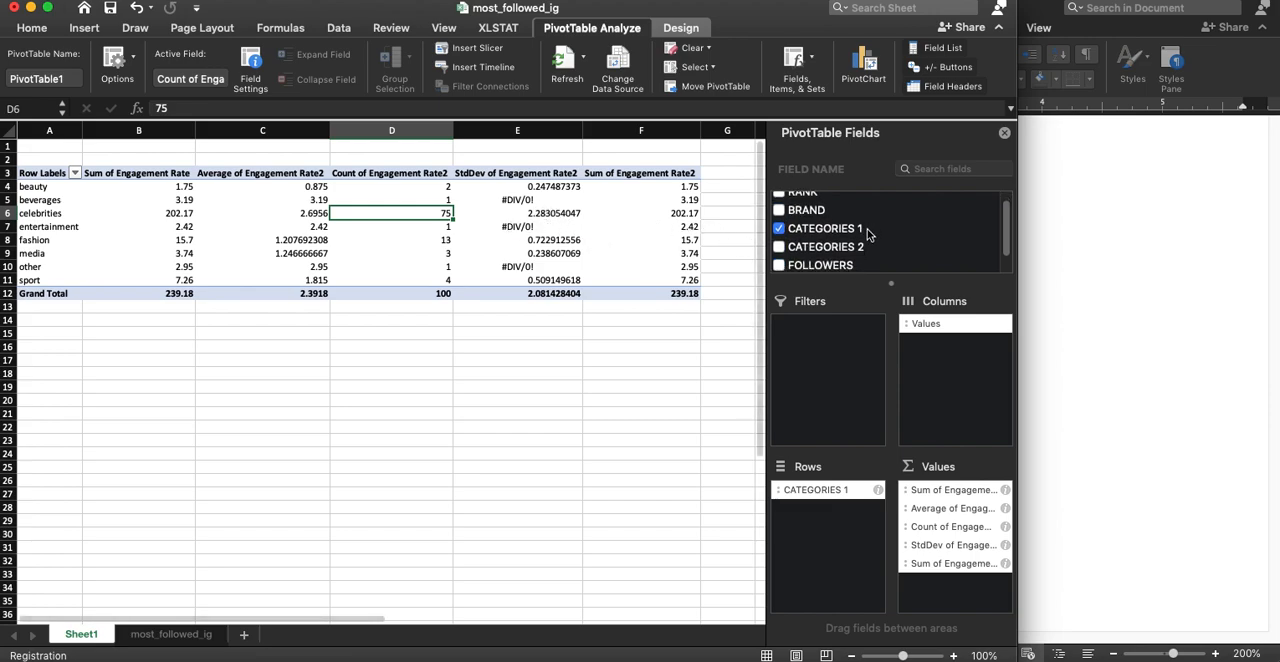
pyautogui.moveTo(826, 254); pyautogui.dragTo(822, 527)
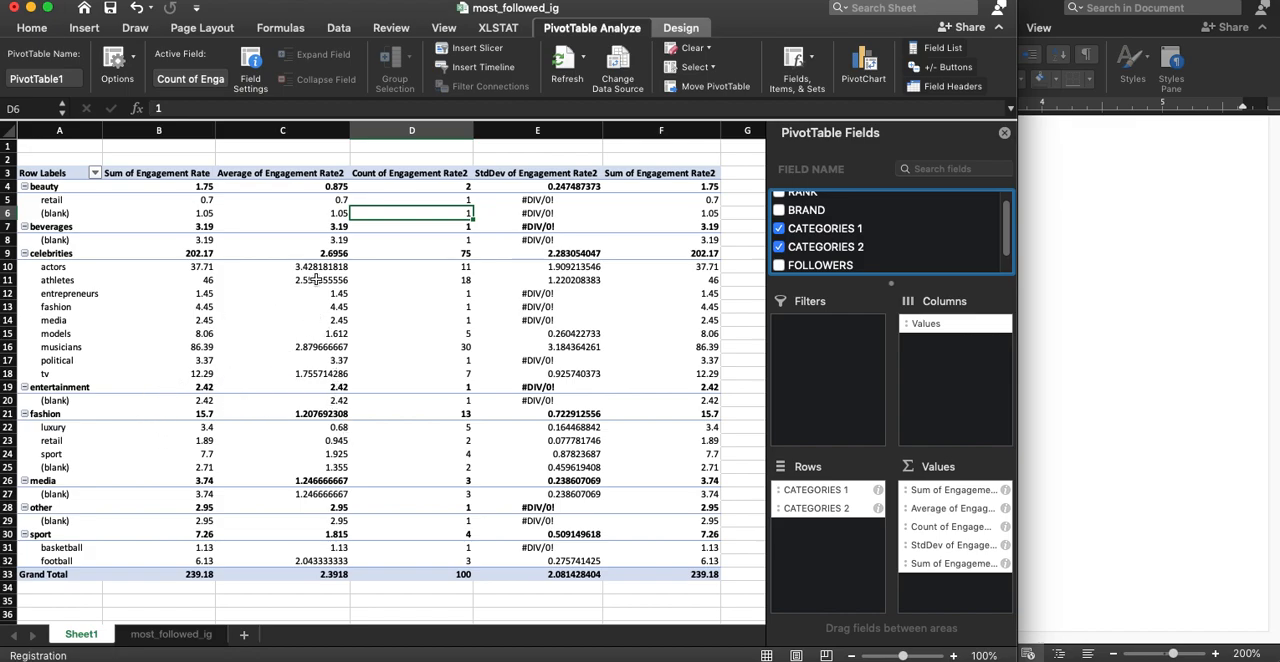
pyautogui.click(24, 388)
pyautogui.click(24, 401)
pyautogui.click(24, 414)
pyautogui.click(24, 427)
pyautogui.click(24, 441)
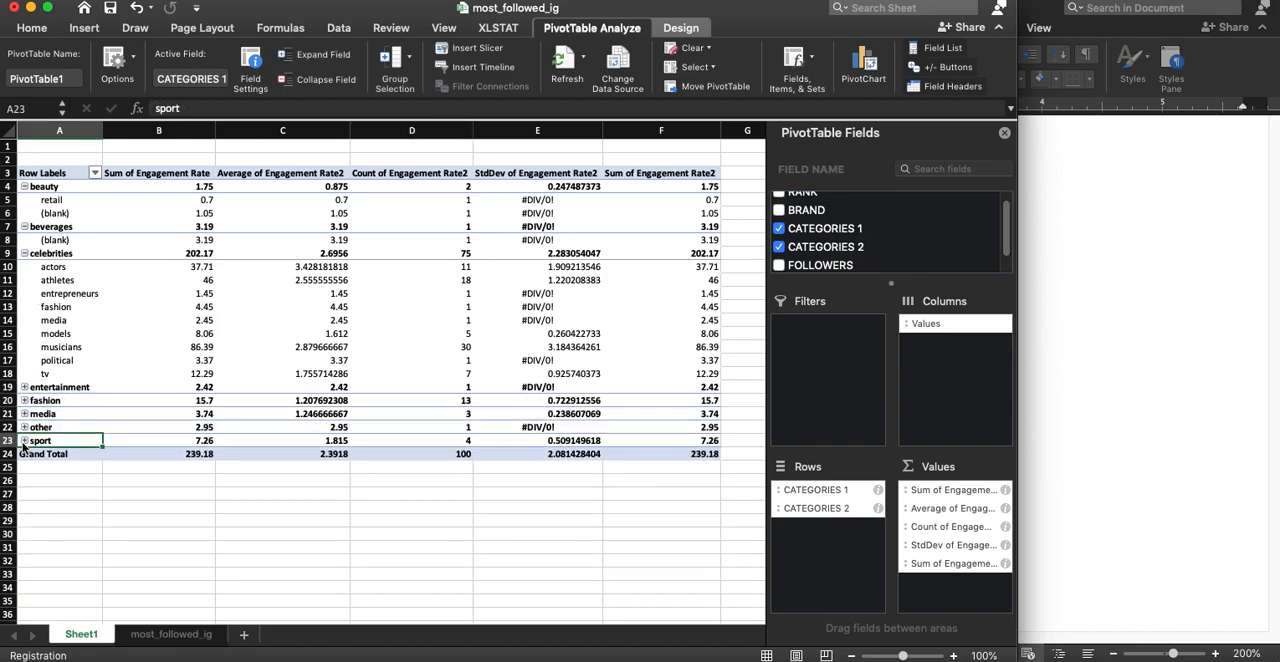
# Expand the sport group and review the average engagement rates of the sport and celebrities subcategories
pyautogui.click(24, 441)
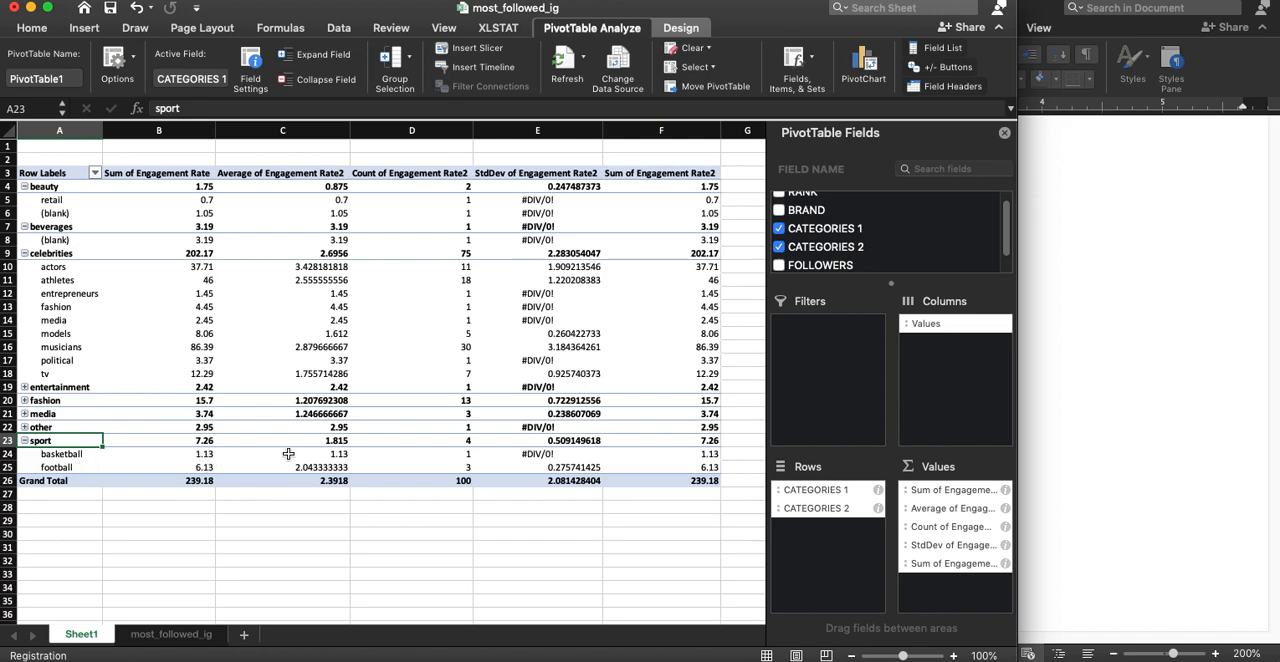
pyautogui.moveTo(333, 456); pyautogui.dragTo(333, 467)
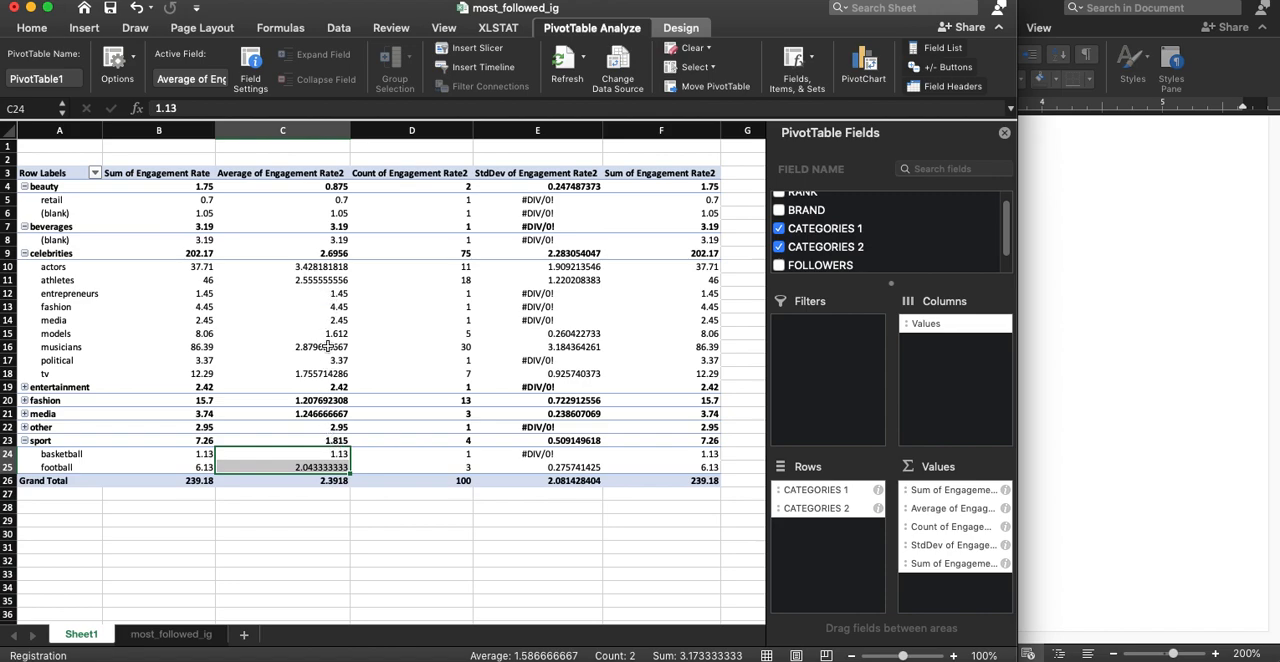
pyautogui.click(316, 265)
pyautogui.click(322, 280)
pyautogui.click(325, 293)
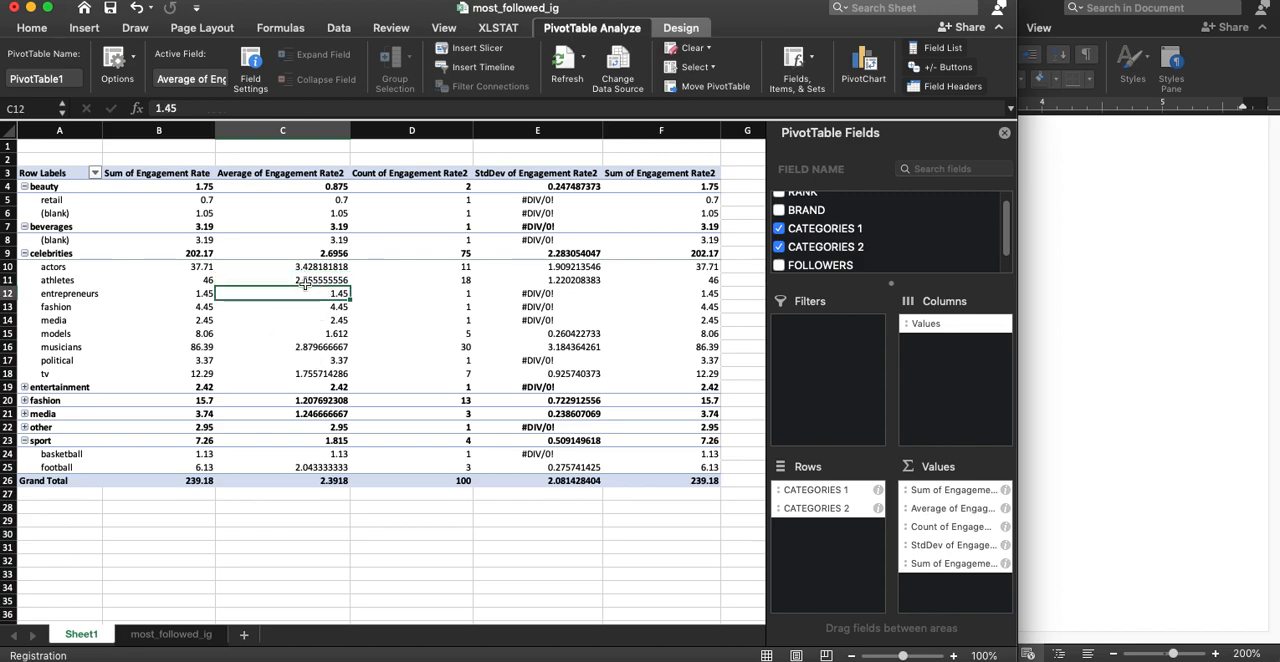